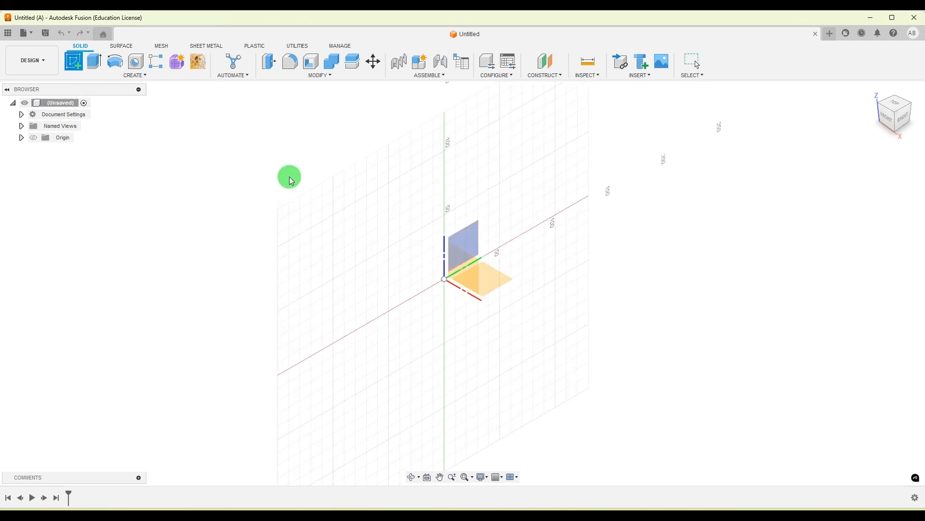
Start a sketch on the vertical YZ plane and draw a two-point rectangle just above the origin, spanning both sides of the vertical axis.
click(469, 230)
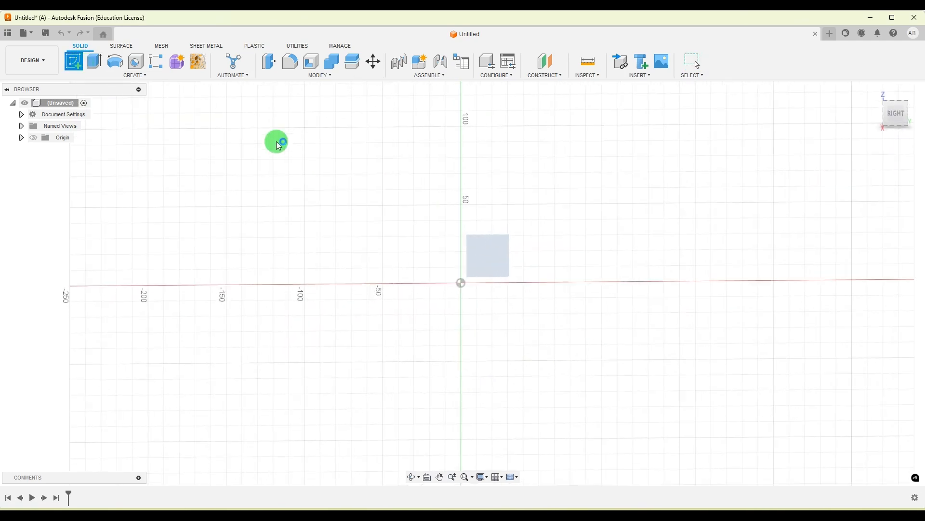
click(94, 61)
click(400, 268)
click(557, 174)
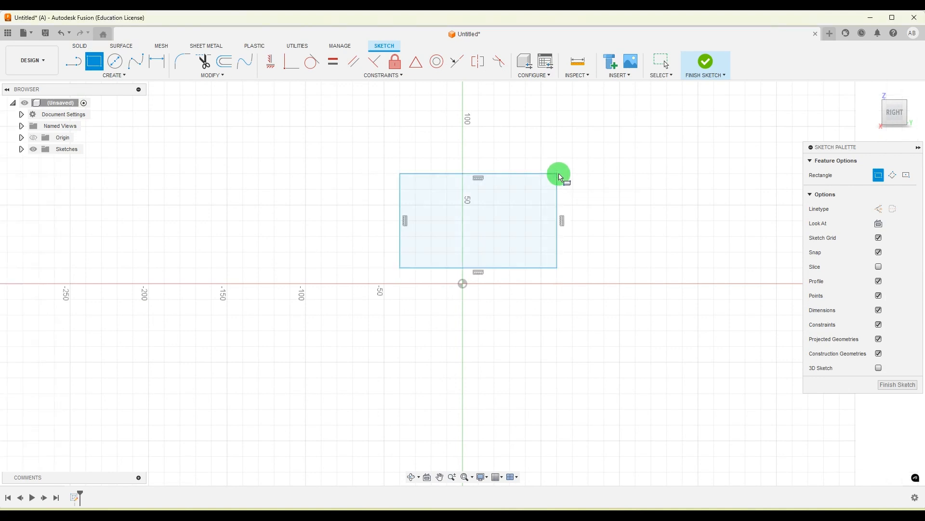
Dimension the rectangle's bottom edge to a width of 90 mm.
click(157, 61)
click(476, 268)
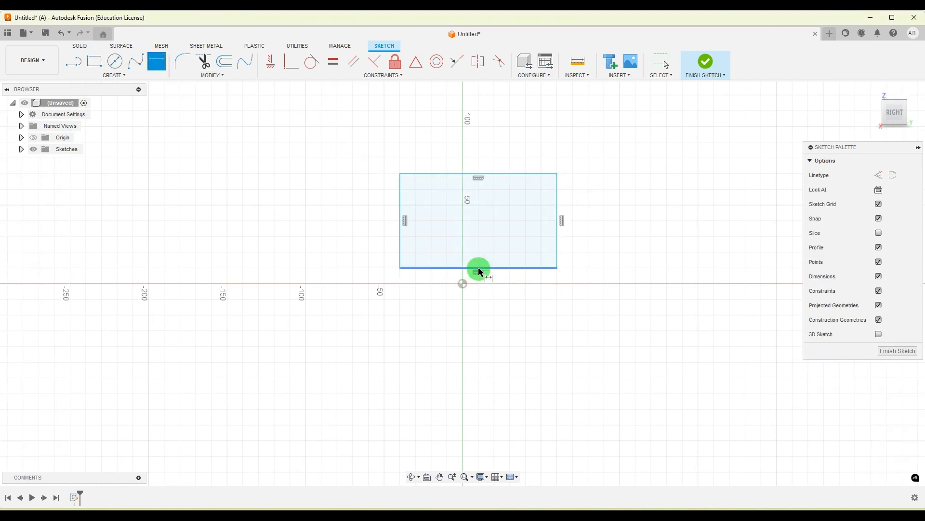
click(473, 334)
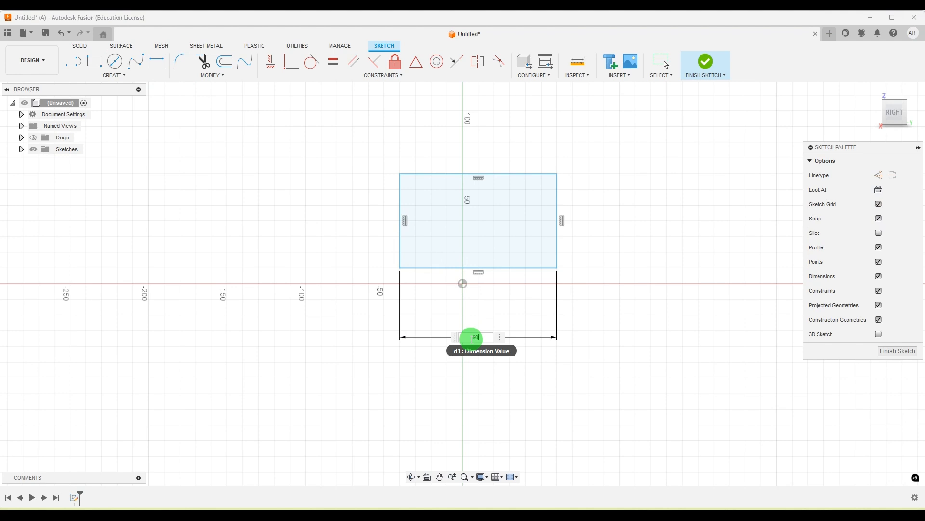
key(Return)
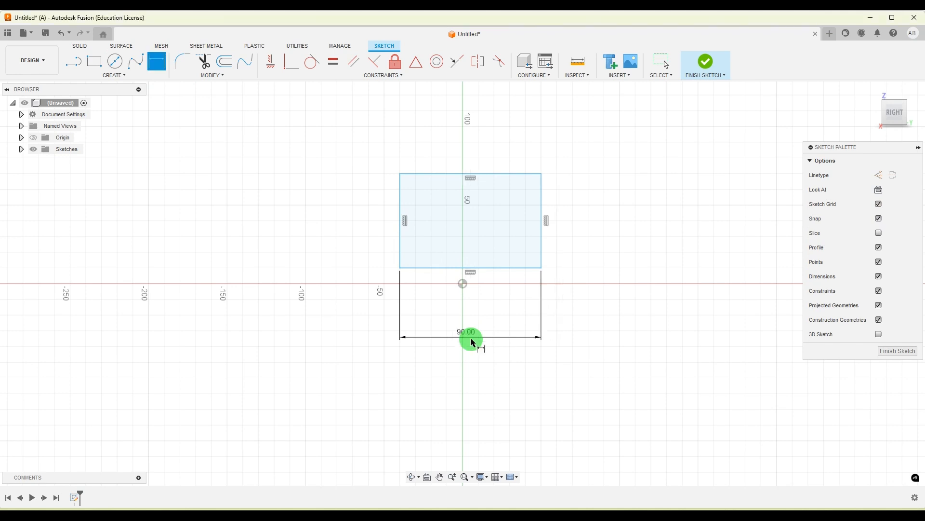
Dimension the horizontal distance from the origin to the rectangle's left edge as 90/2 to centre the rectangle.
click(460, 284)
click(400, 248)
click(423, 309)
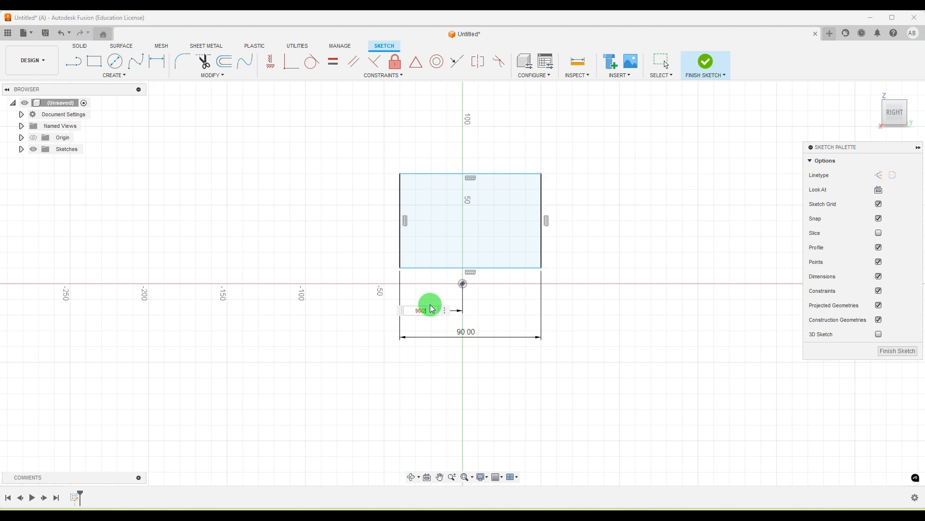
text(90/2)
key(Return)
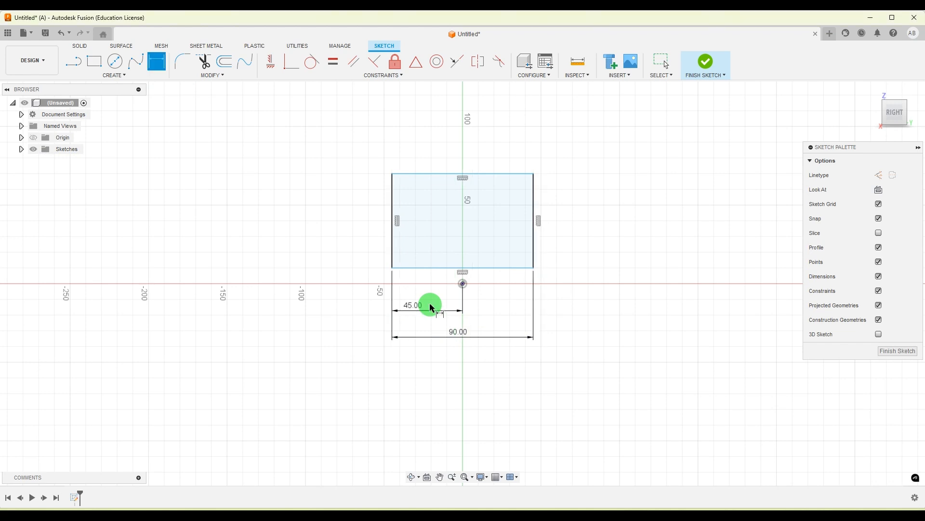
Dimension the rectangle's right edge to a height of 50 mm.
click(535, 238)
click(598, 227)
text(5)
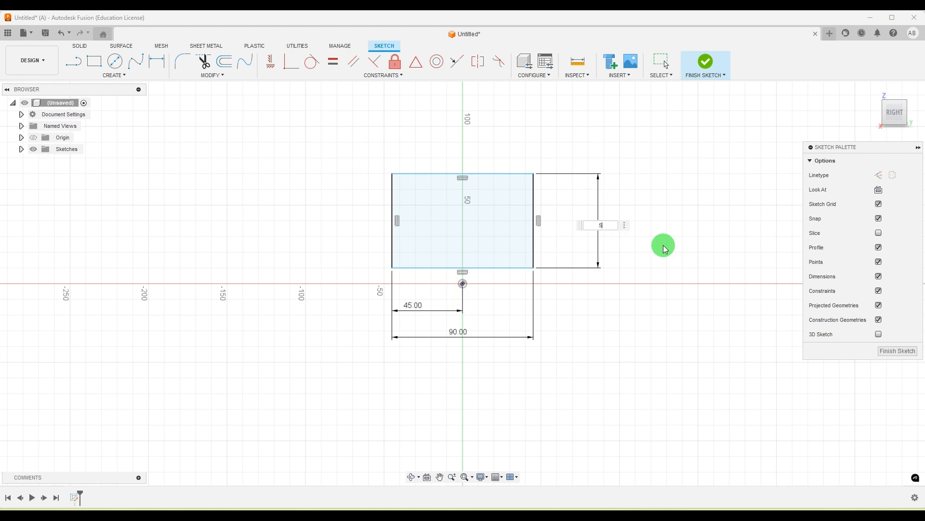
text(0)
key(Return)
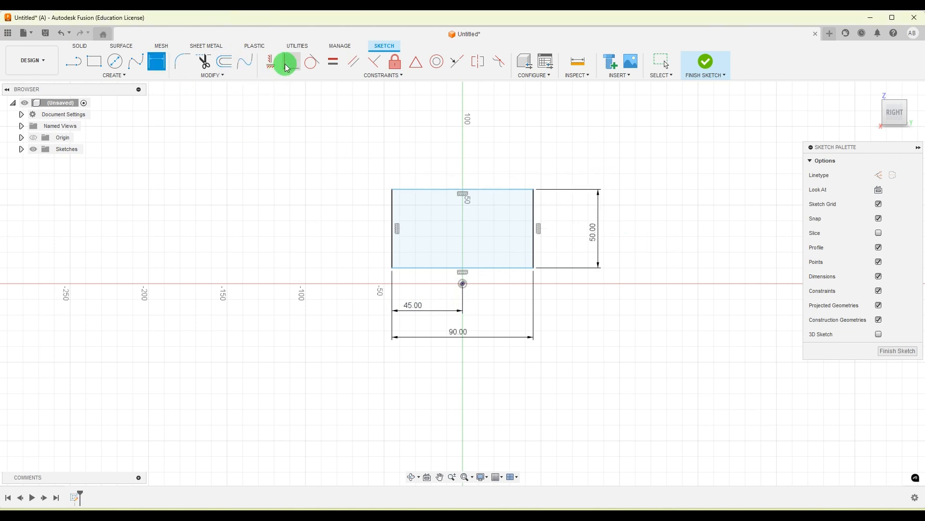
Apply a coincident constraint between the origin and the rectangle's bottom edge.
click(285, 65)
click(482, 301)
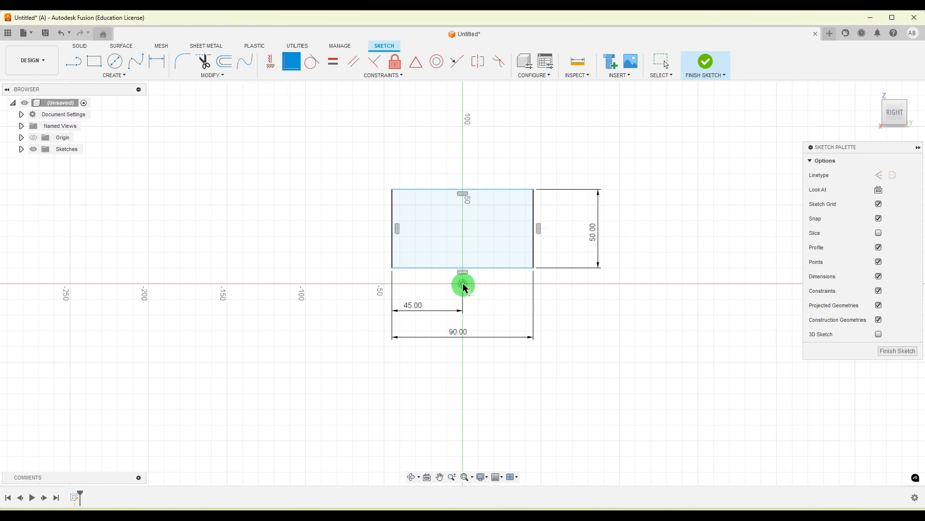
click(479, 267)
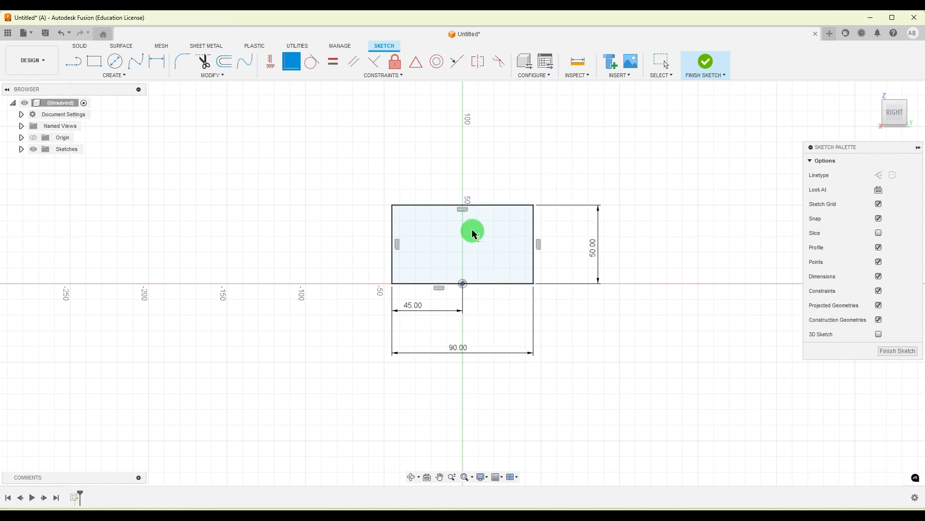
scroll(472, 233, up, 1)
key(Escape)
Check the base height in the 183.jpg reference drawing and draw a horizontal line across the lower part of the rectangle from side to side.
click(660, 518)
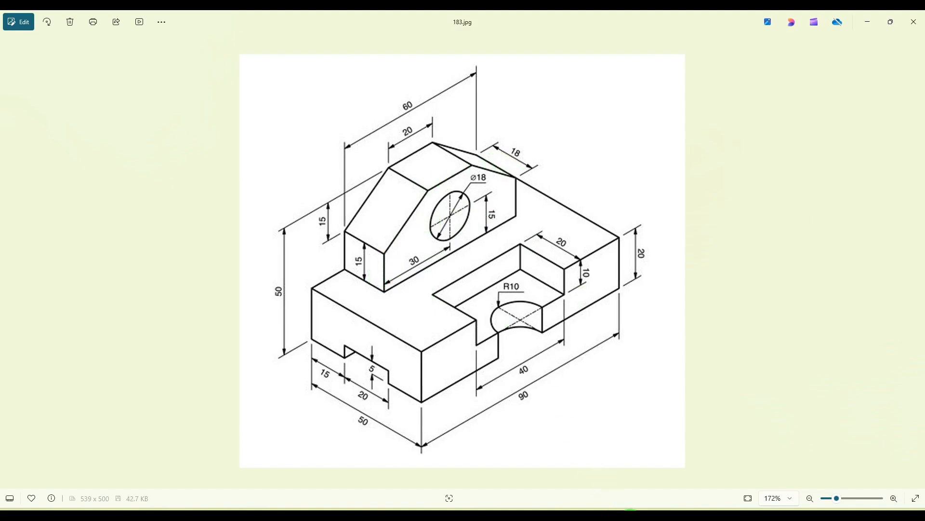
click(632, 511)
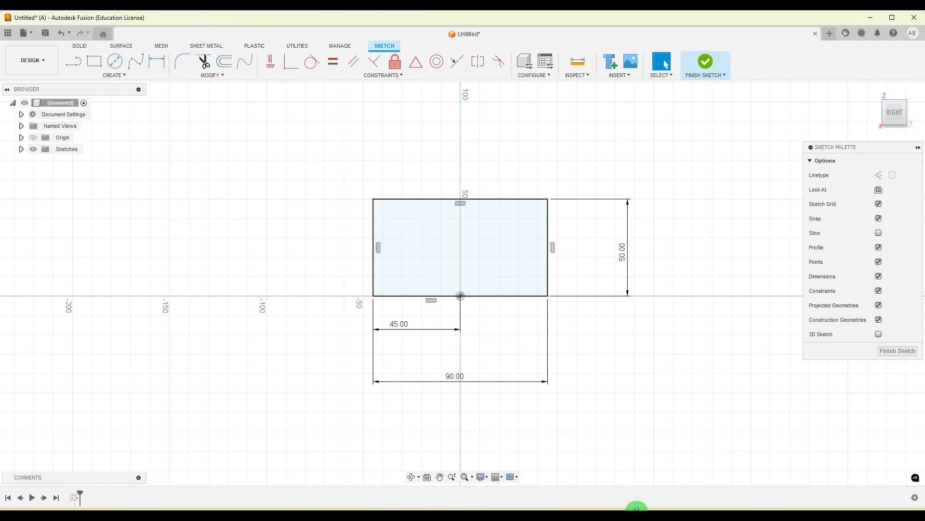
click(651, 510)
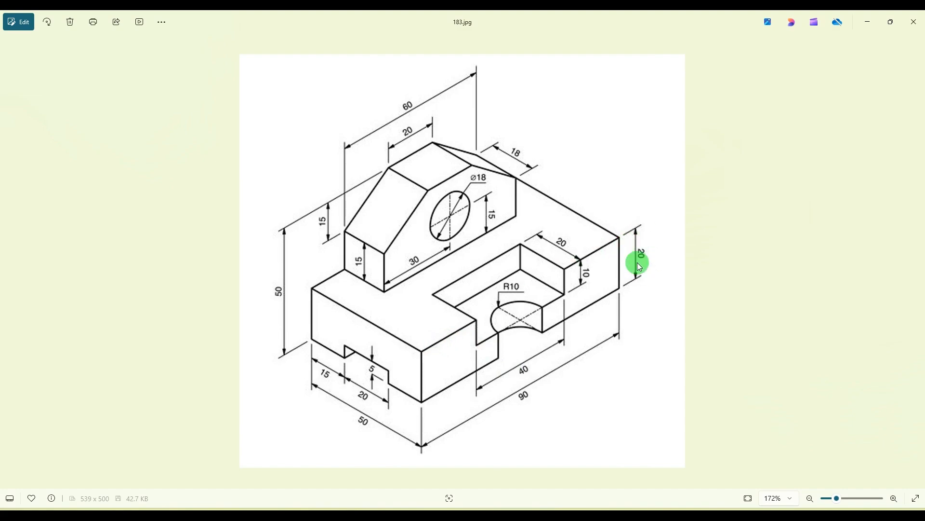
click(634, 510)
click(78, 66)
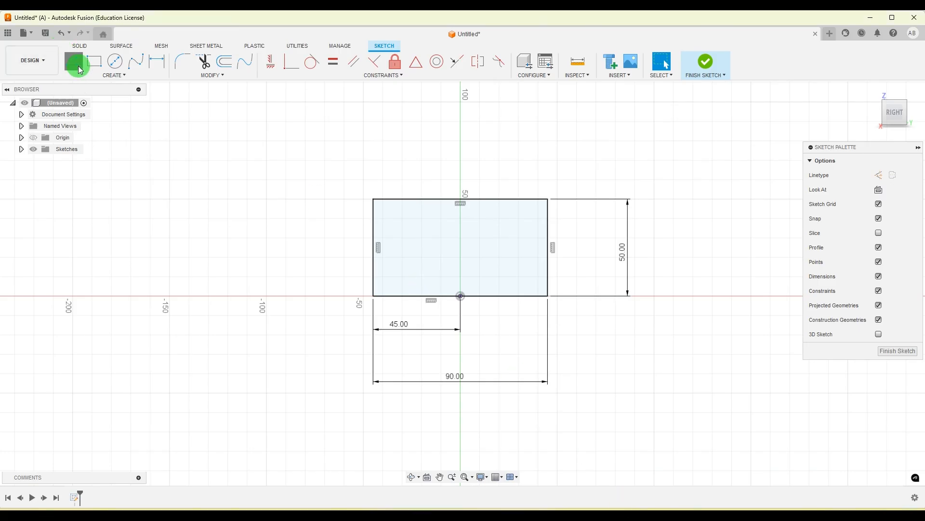
click(376, 277)
click(548, 277)
Dimension the horizontal dividing line 20 mm above the rectangle's bottom edge.
click(158, 63)
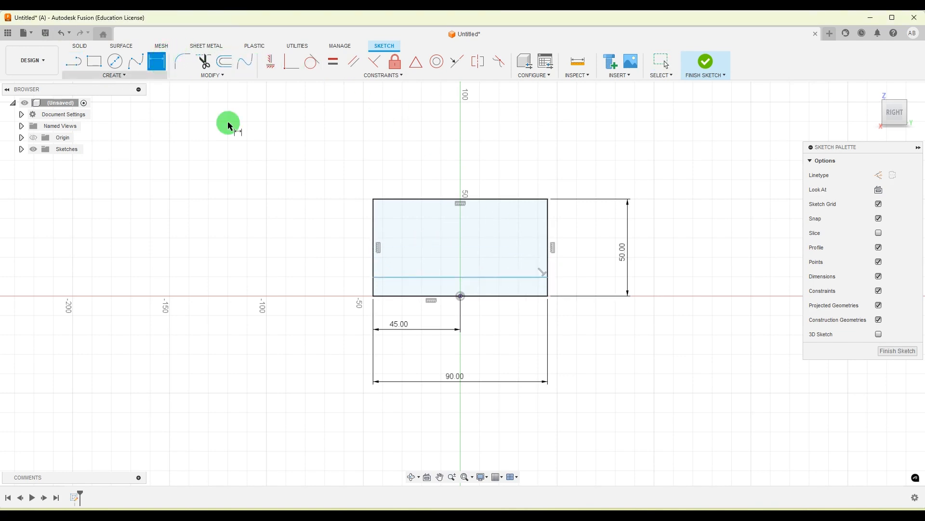
click(516, 296)
click(521, 277)
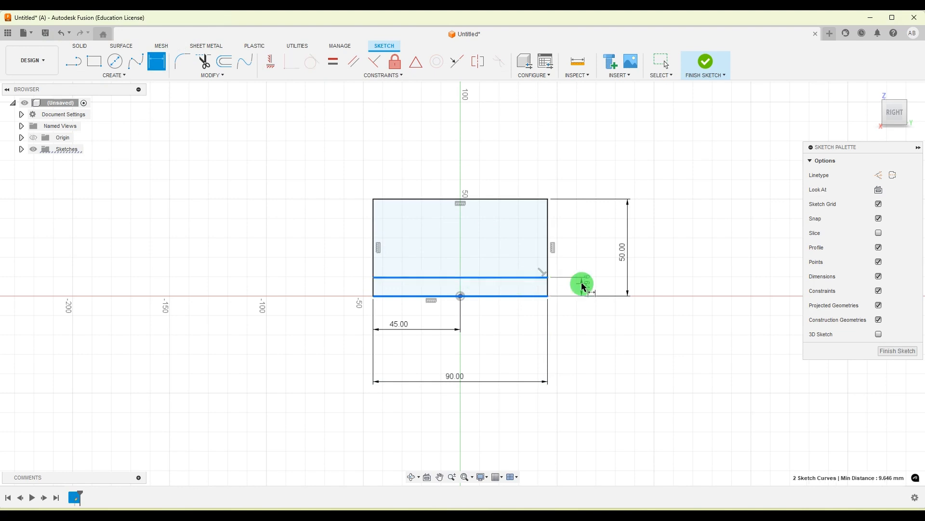
click(582, 286)
text(20)
key(Return)
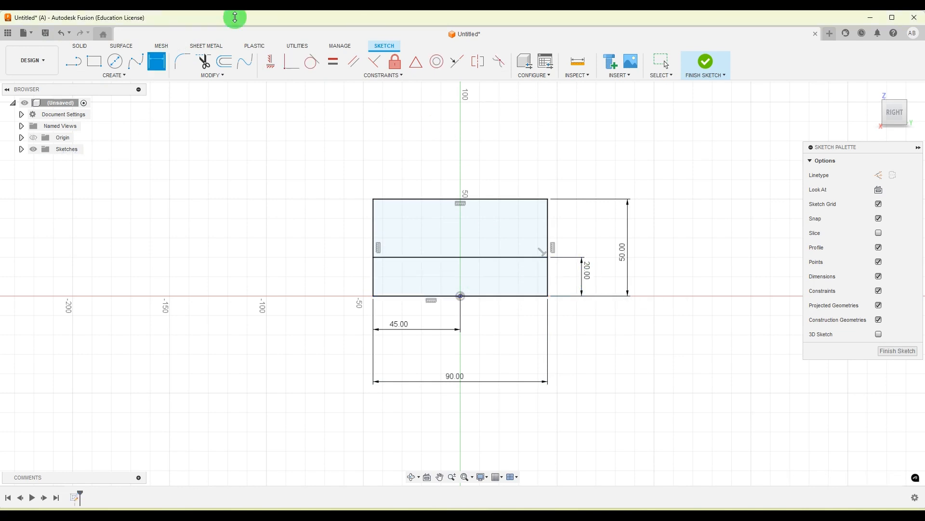
Following the reference drawing, sketch both sides of the upright: a short vertical line from the dividing line, continued by an inward slant to the top edge.
click(662, 518)
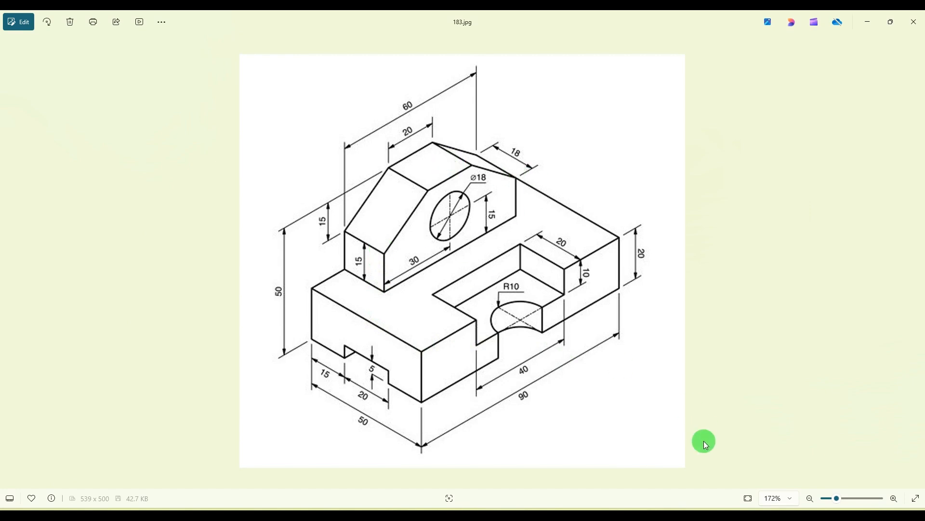
key(alt+Tab)
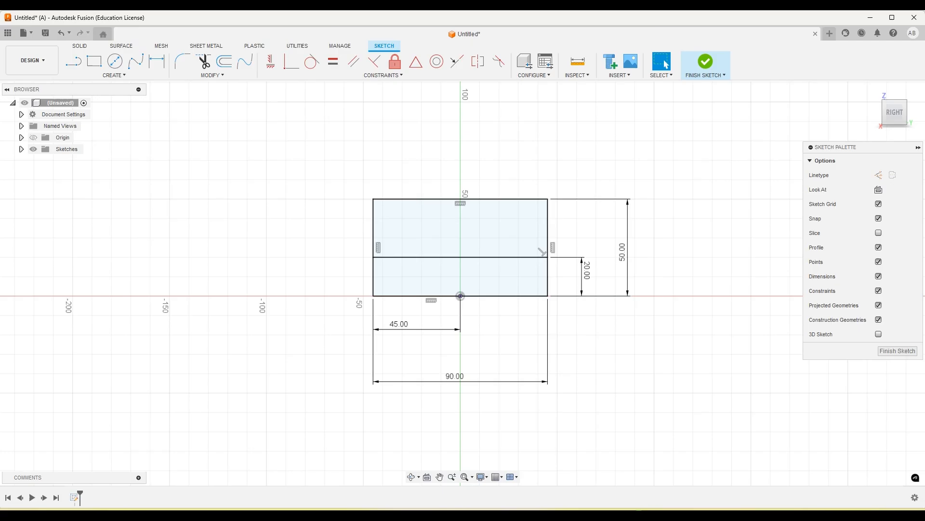
click(73, 62)
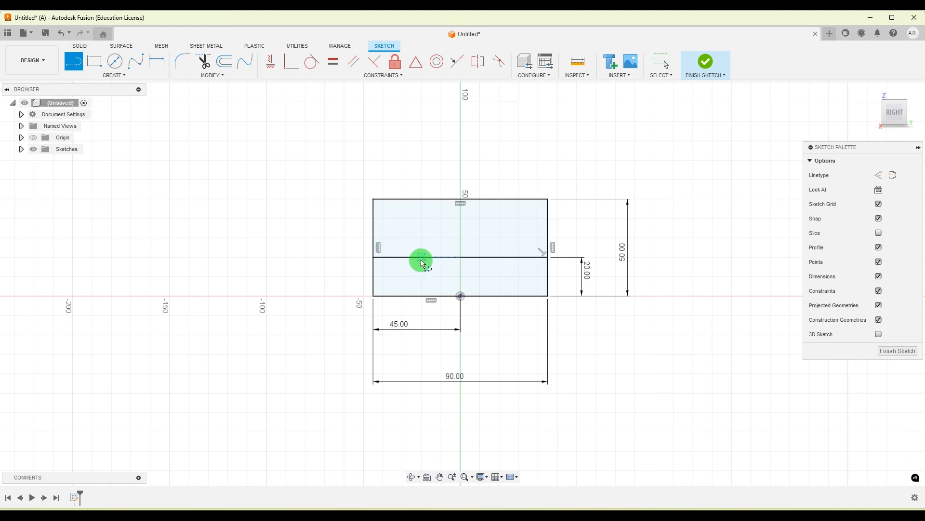
click(421, 261)
click(421, 237)
double_click(440, 199)
click(517, 258)
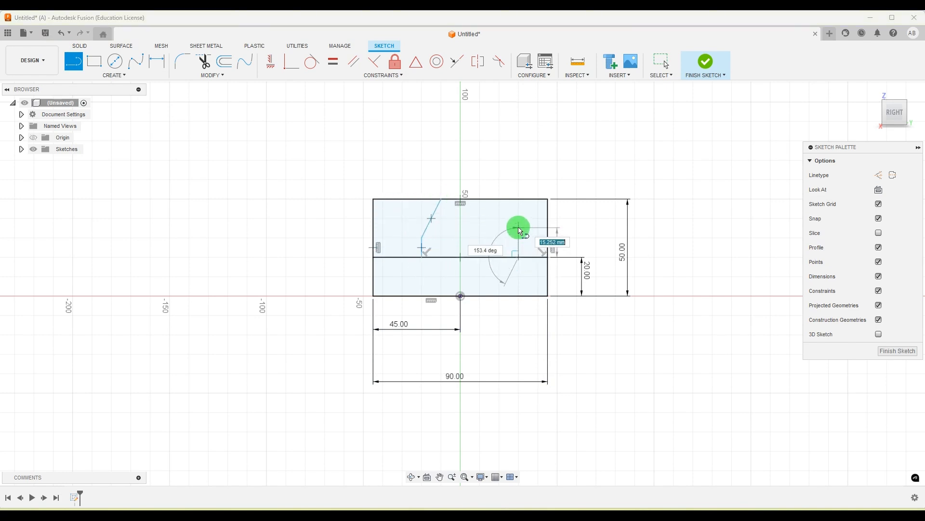
click(519, 237)
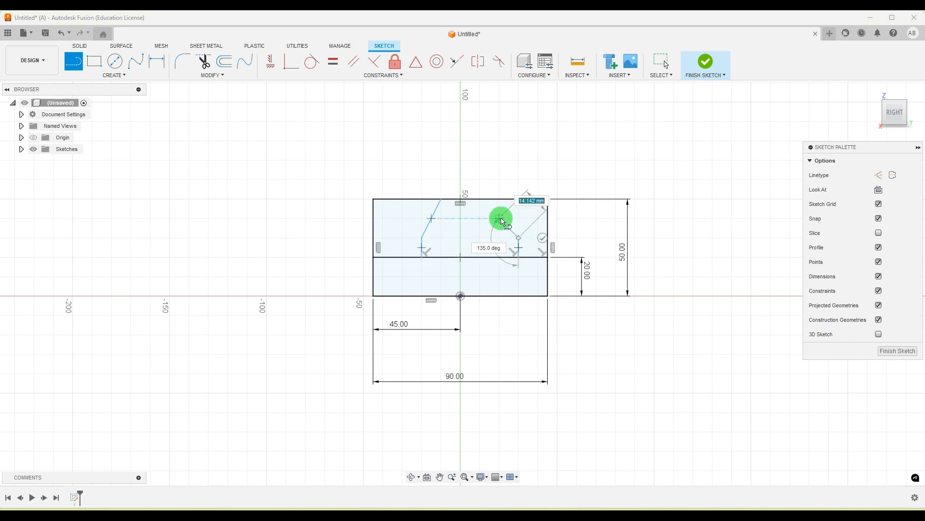
double_click(499, 199)
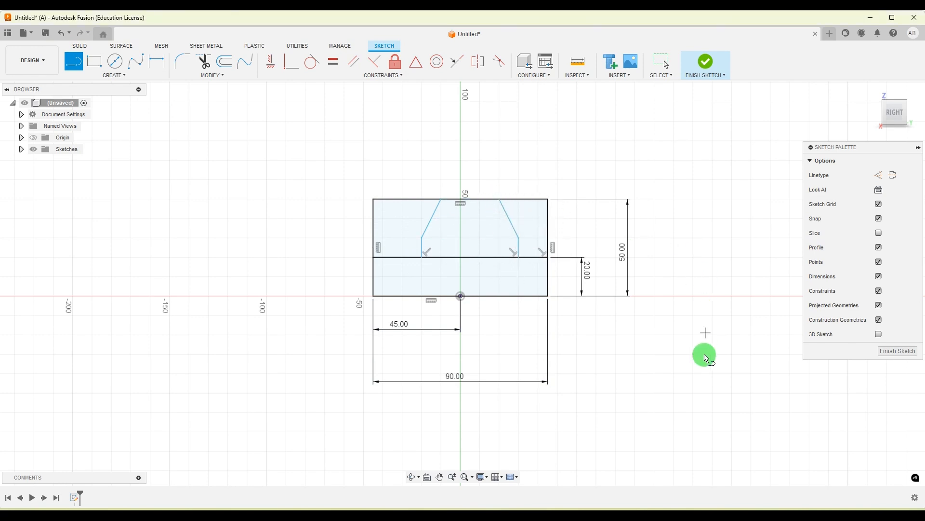
Check the upright's side height in the reference drawing and dimension its left vertical line to 15 mm.
click(661, 508)
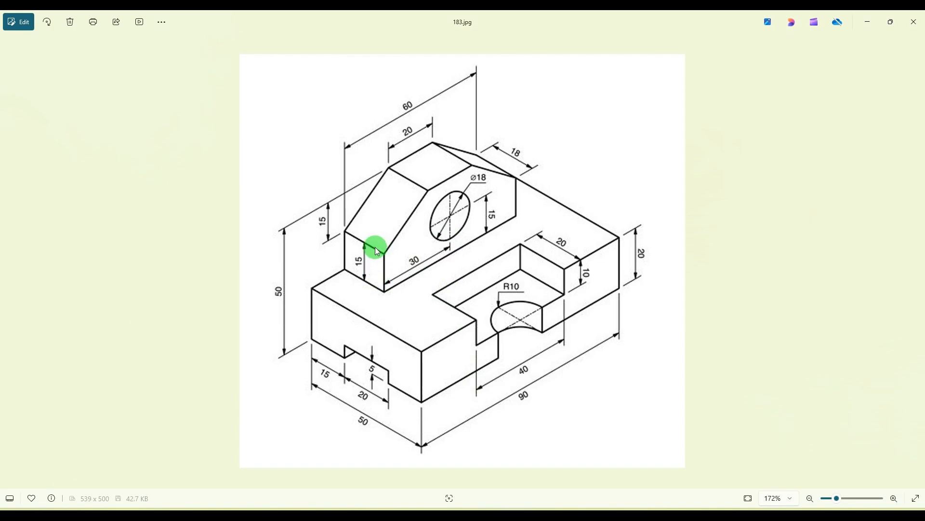
click(659, 509)
click(159, 58)
click(420, 248)
click(358, 243)
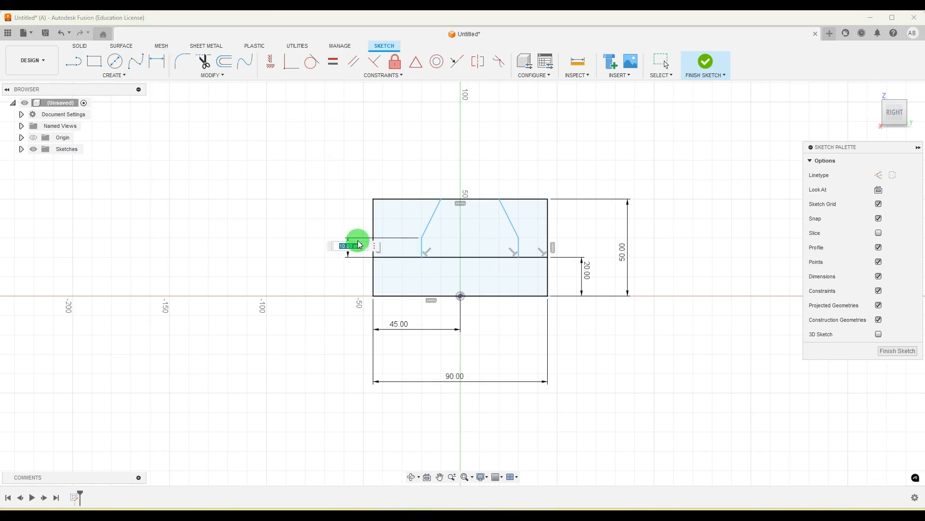
text(15)
key(Return)
Dimension the upright's right vertical line to 15 mm.
click(521, 250)
click(599, 241)
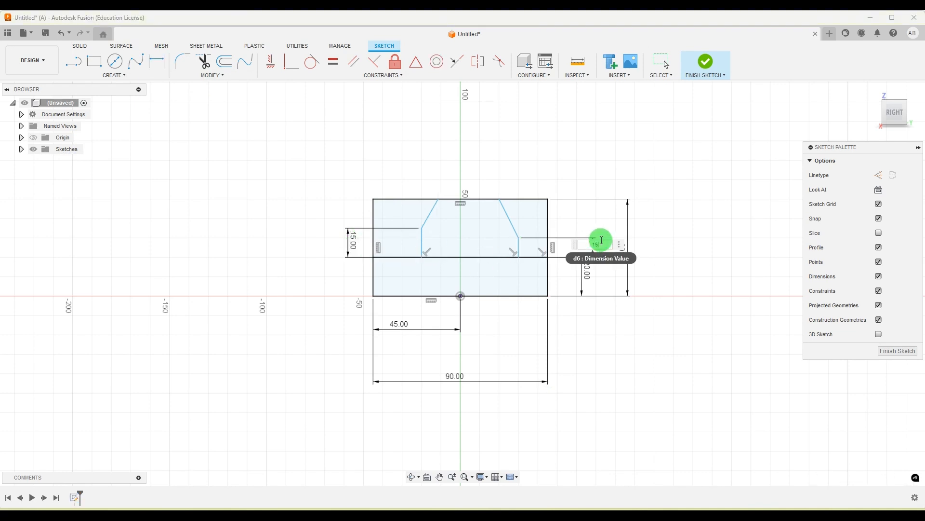
text(15)
key(Return)
Check the reference drawing and dimension the upright's left vertical line 30 mm from the origin.
key(alt+Tab)
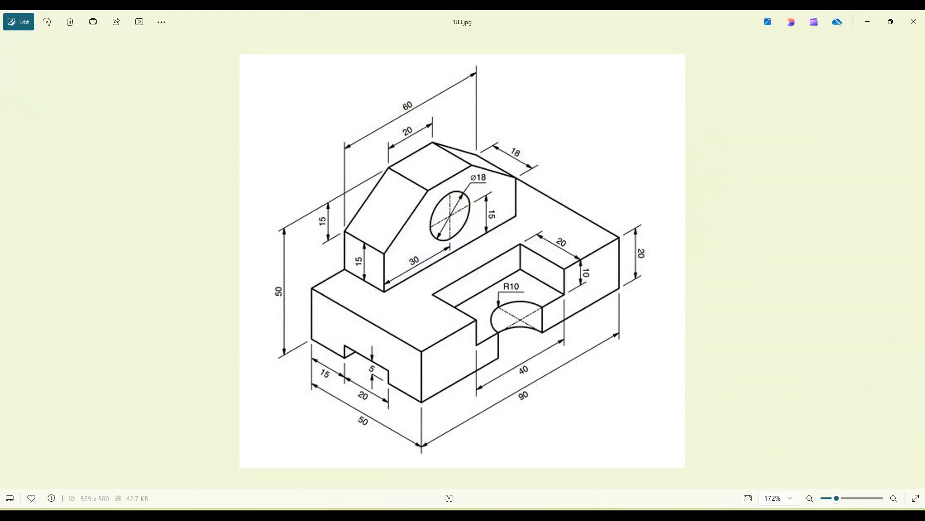
key(alt+Tab)
click(421, 245)
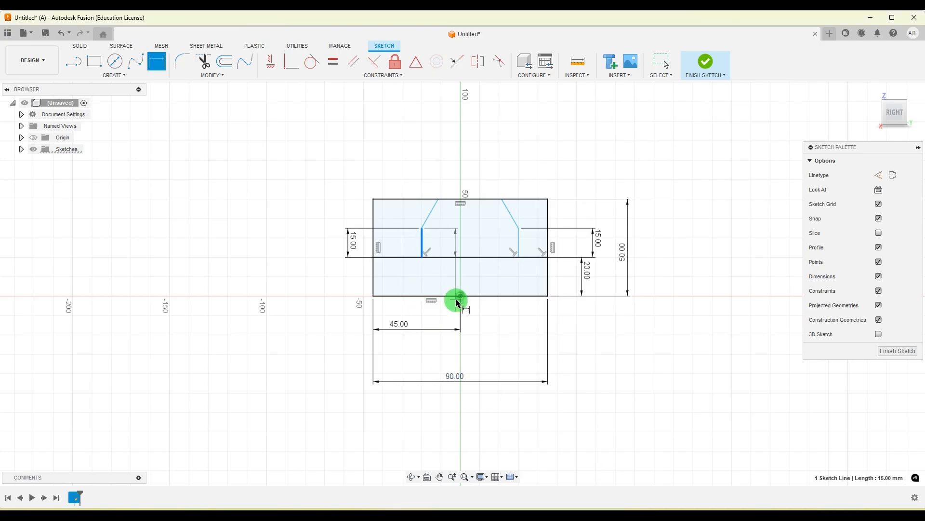
click(460, 296)
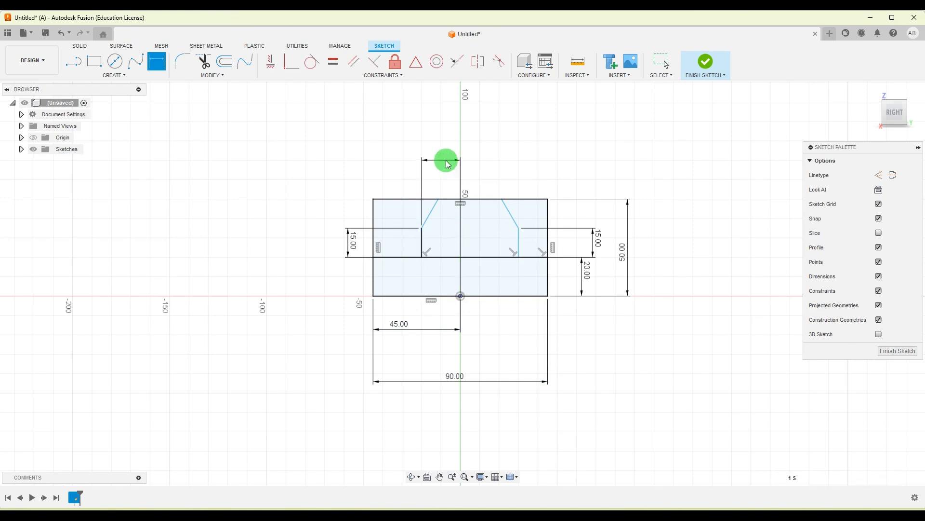
double_click(445, 161)
text(30)
key(Return)
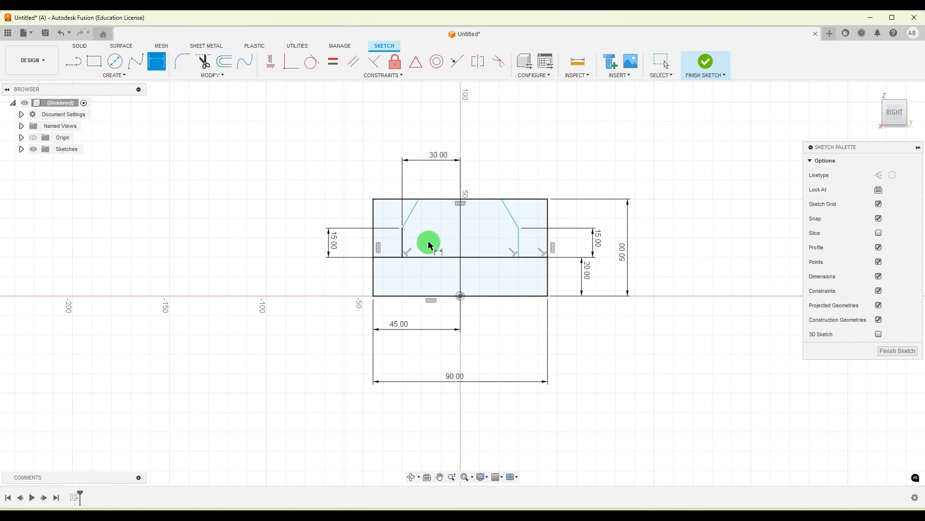
Dimension the distance between the upright's two vertical lines as 60 mm.
click(403, 242)
click(519, 242)
click(471, 118)
key(Return)
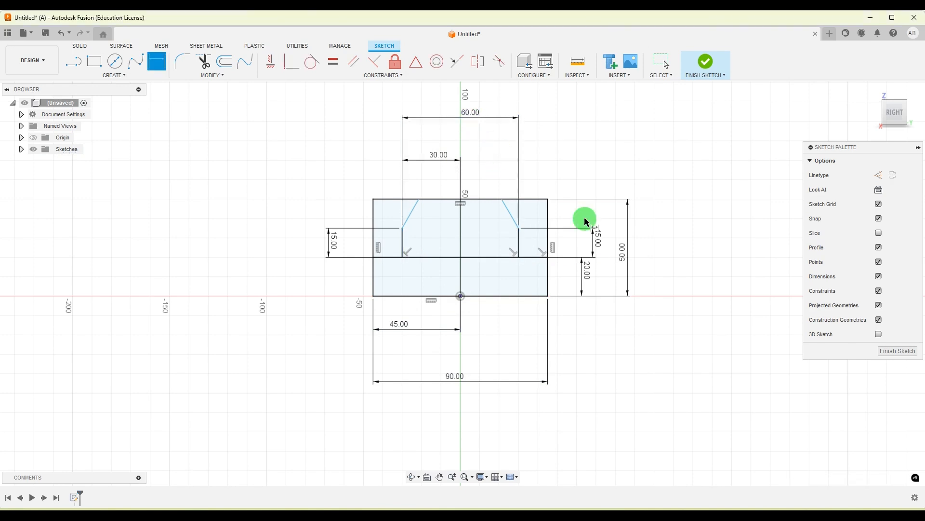
Check the top width in the reference drawing and dimension the left slanted line's upper endpoint 10 mm horizontally from the origin.
click(658, 520)
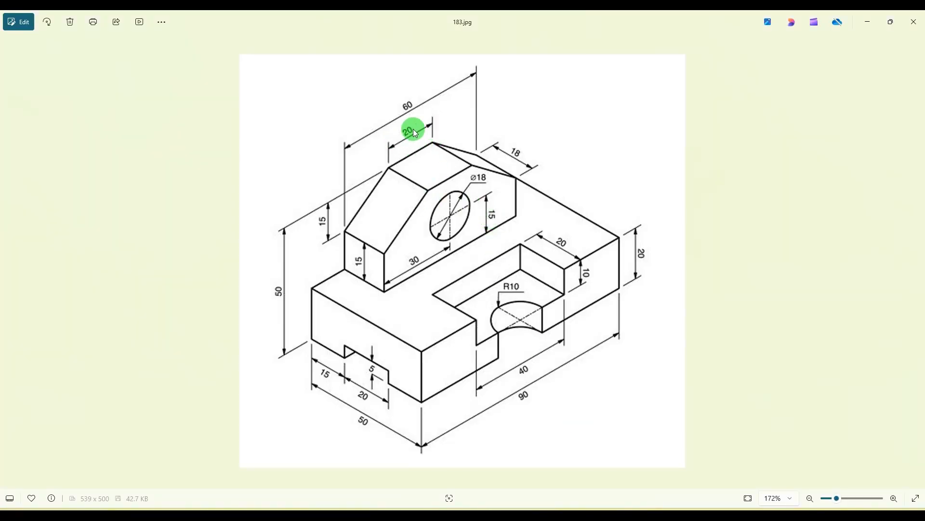
click(639, 519)
click(462, 296)
click(417, 198)
click(441, 175)
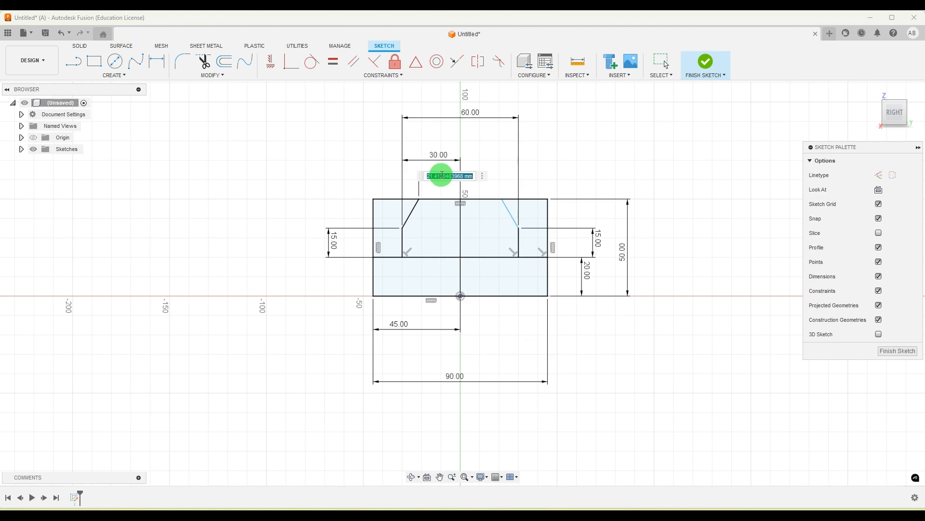
text(10)
key(Return)
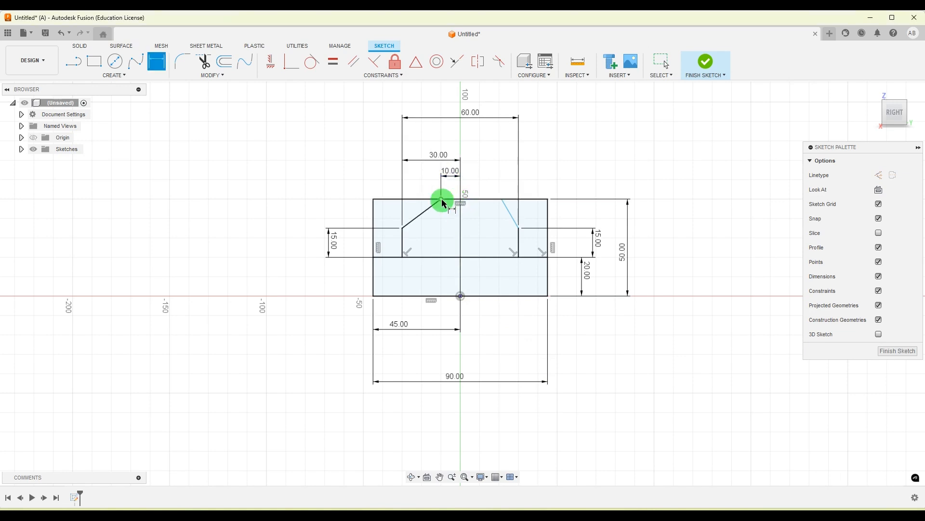
Dimension the distance between the upper endpoints of the upright's two slanted lines as 20 mm.
click(503, 201)
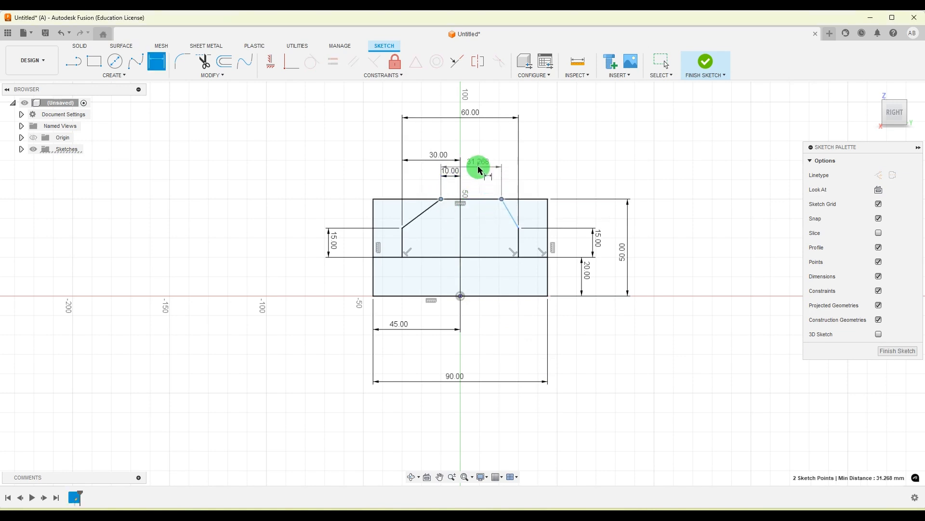
click(475, 169)
text(20)
key(Return)
key(Escape)
scroll(471, 212, down, 3)
scroll(458, 231, up, 4)
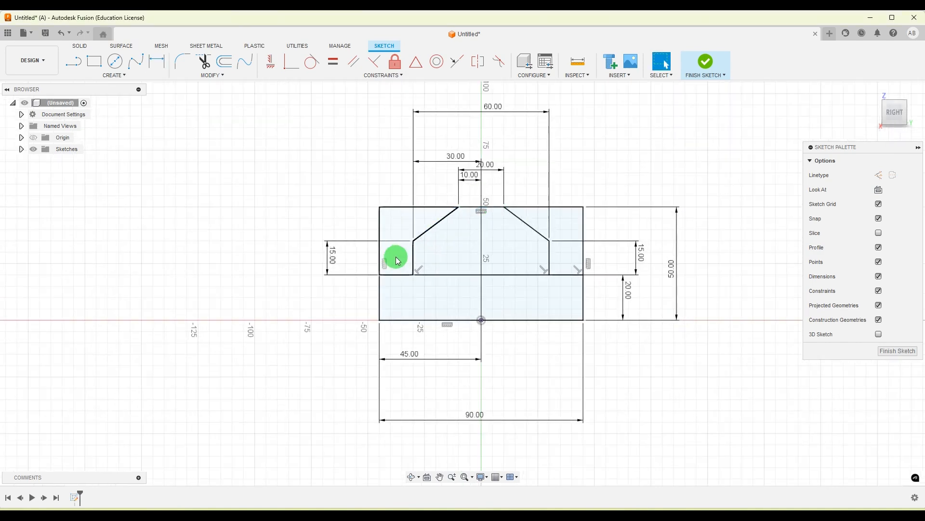
scroll(527, 316, down, 1)
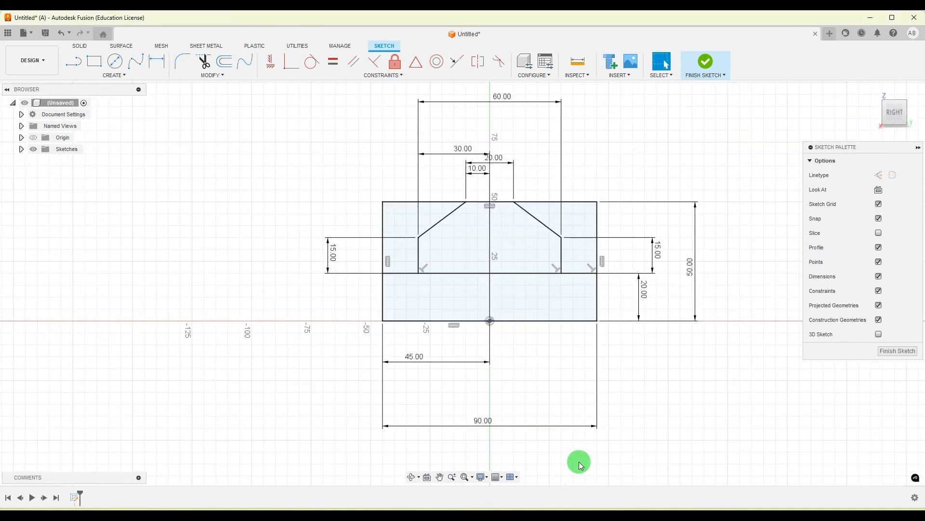
scroll(508, 314, down, 1)
Check the hole size in the reference drawing and draw an 18 mm diameter circle on the upright's vertical centreline.
click(660, 516)
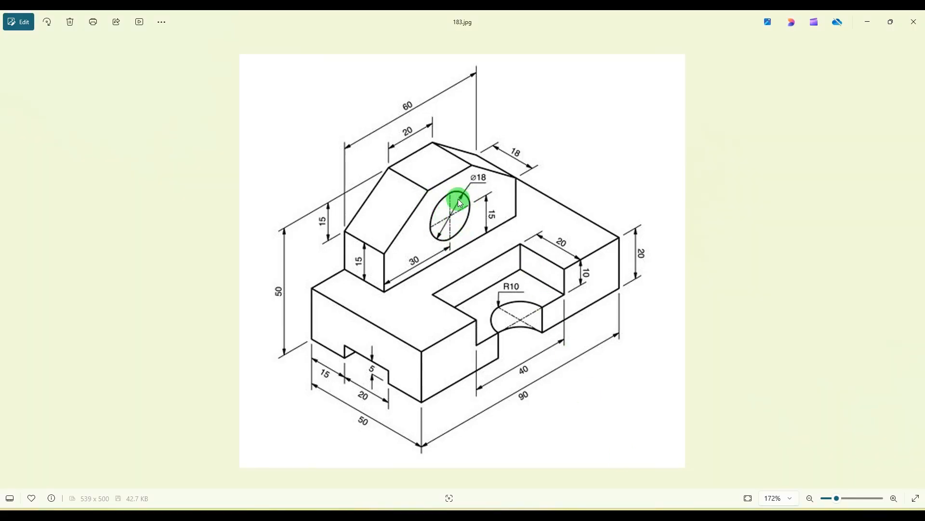
click(632, 515)
scroll(524, 225, up, 3)
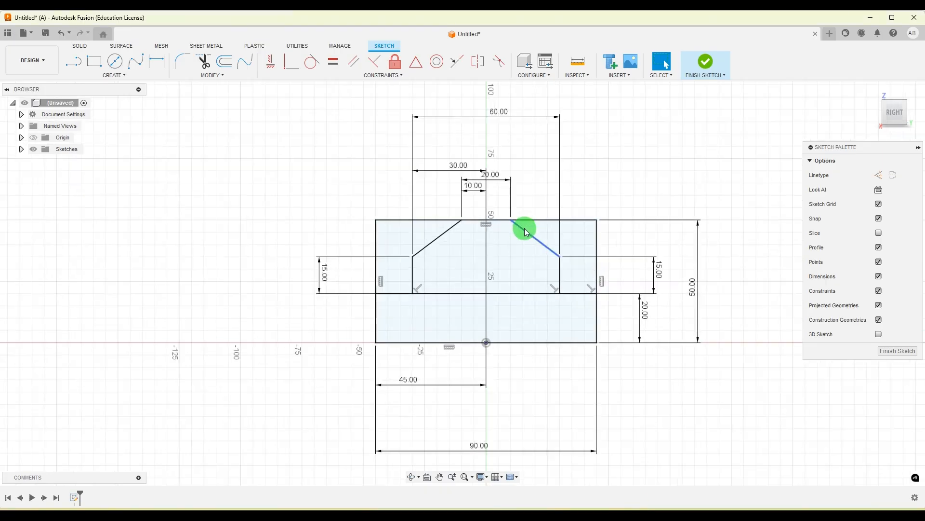
click(115, 61)
scroll(491, 283, up, 1)
click(480, 258)
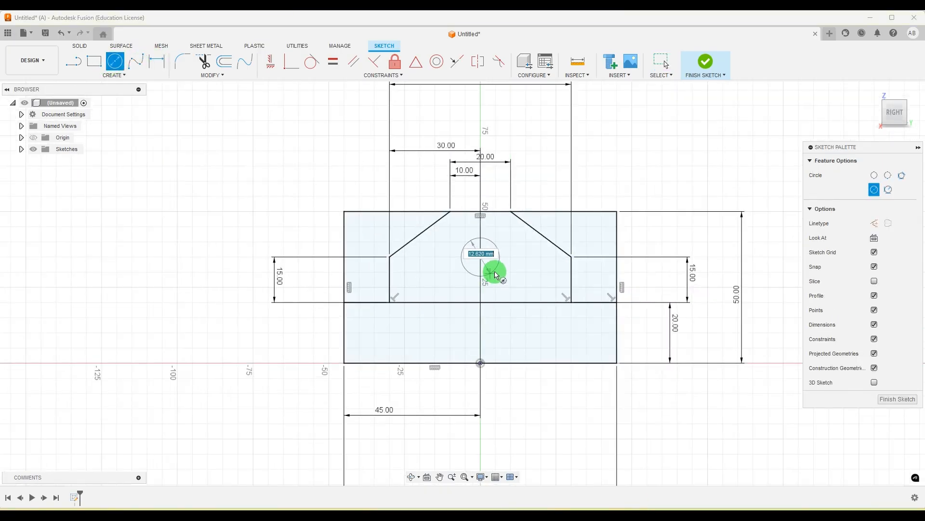
key(Return)
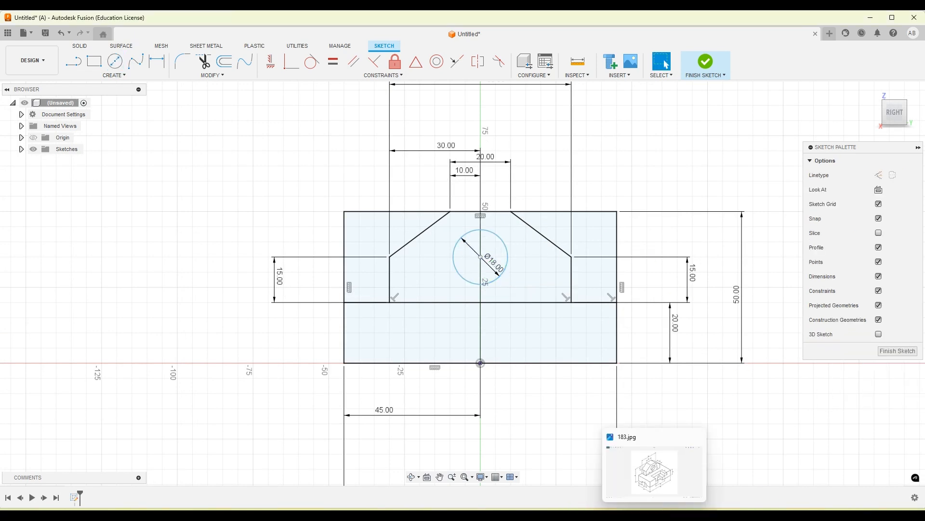
Check the hole position in the reference drawing and dimension the circle's centre 30 mm from the upright's left vertical line.
click(657, 515)
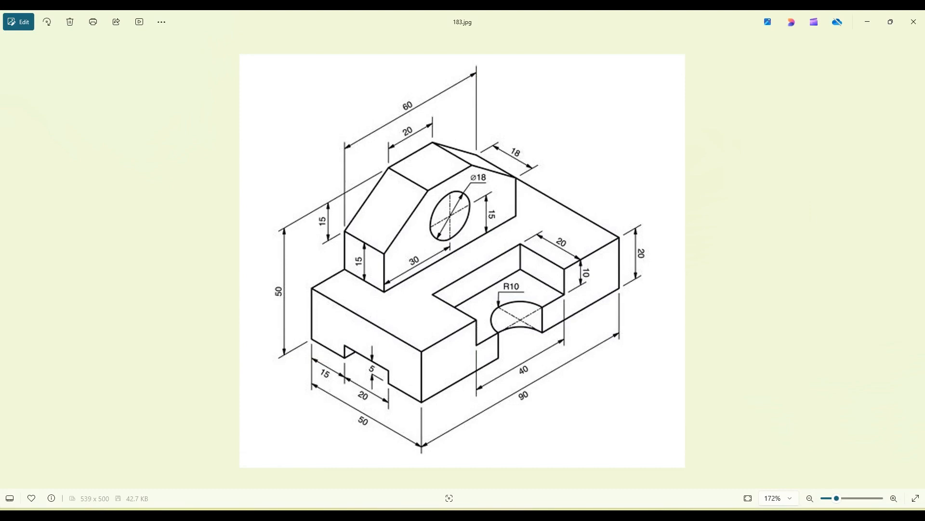
key(alt+Tab)
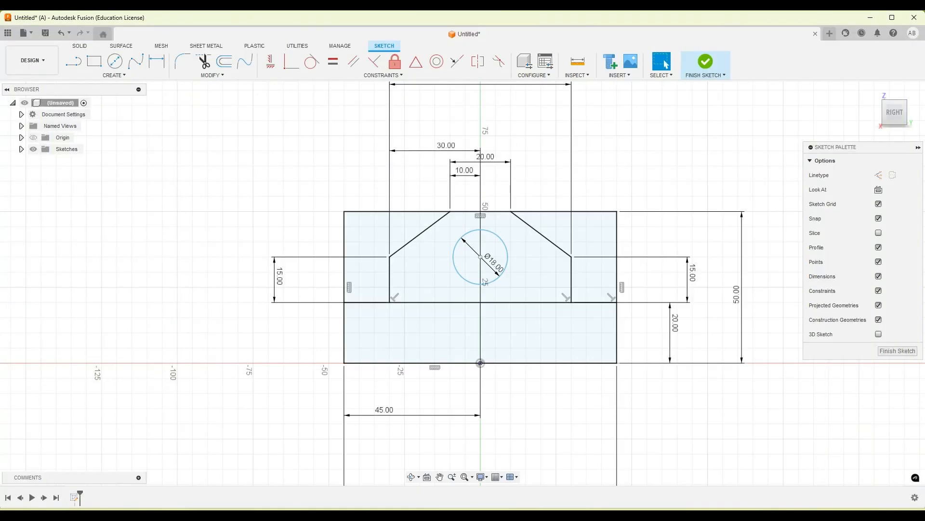
click(655, 515)
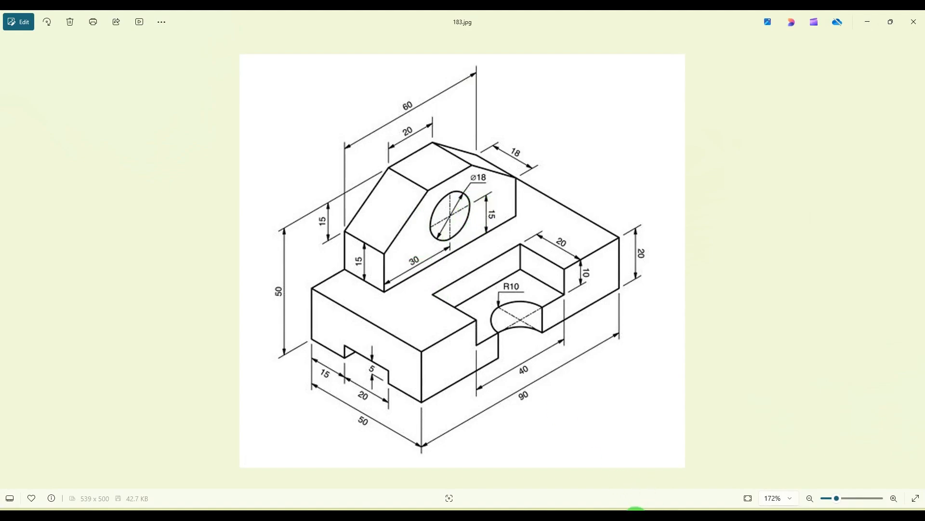
click(635, 507)
click(163, 67)
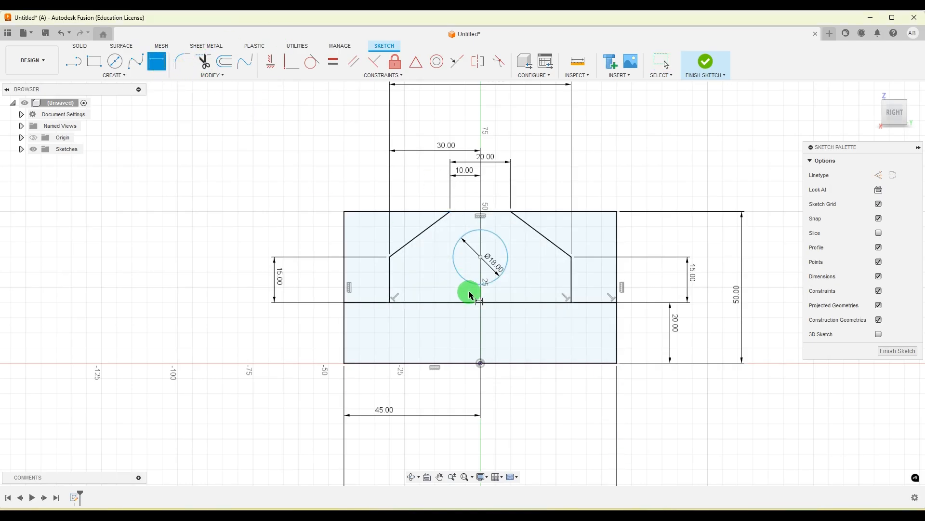
click(391, 282)
click(480, 261)
click(439, 294)
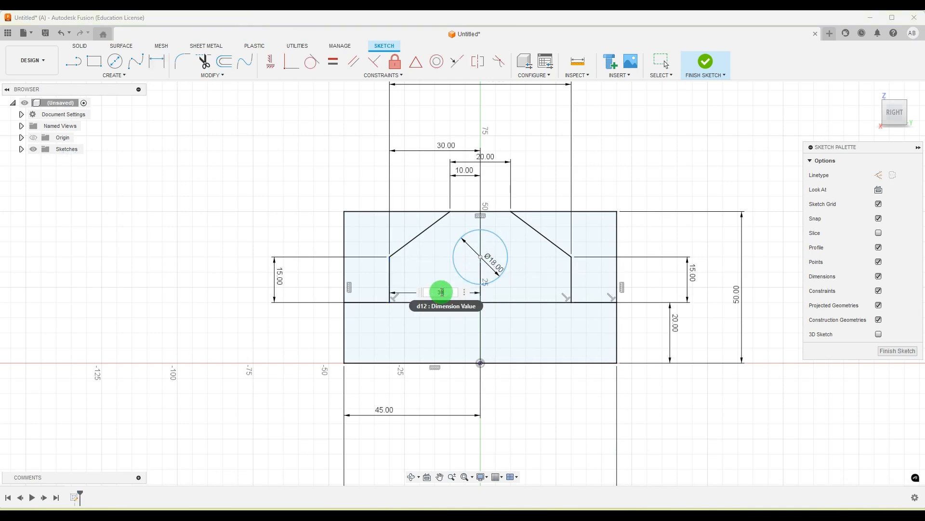
key(Return)
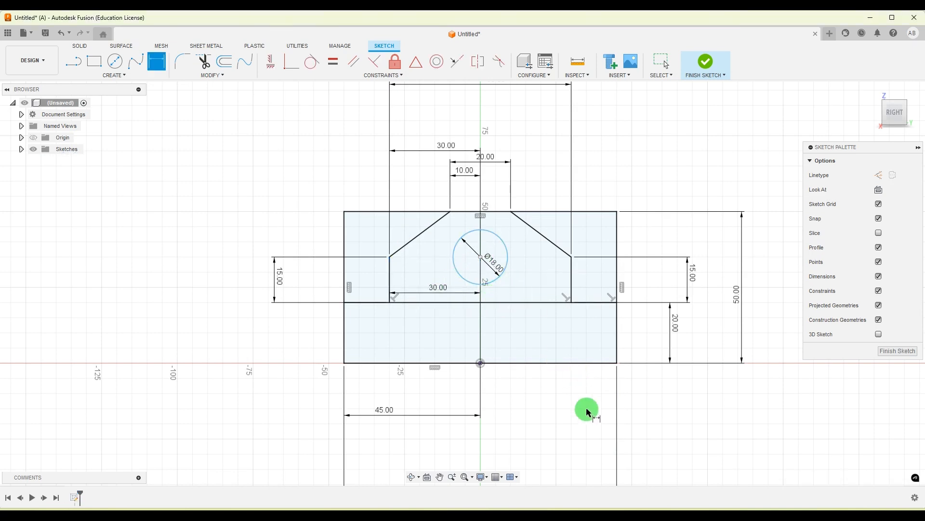
Dimension the circle's centre 15 mm above the base's top line.
click(655, 515)
click(656, 516)
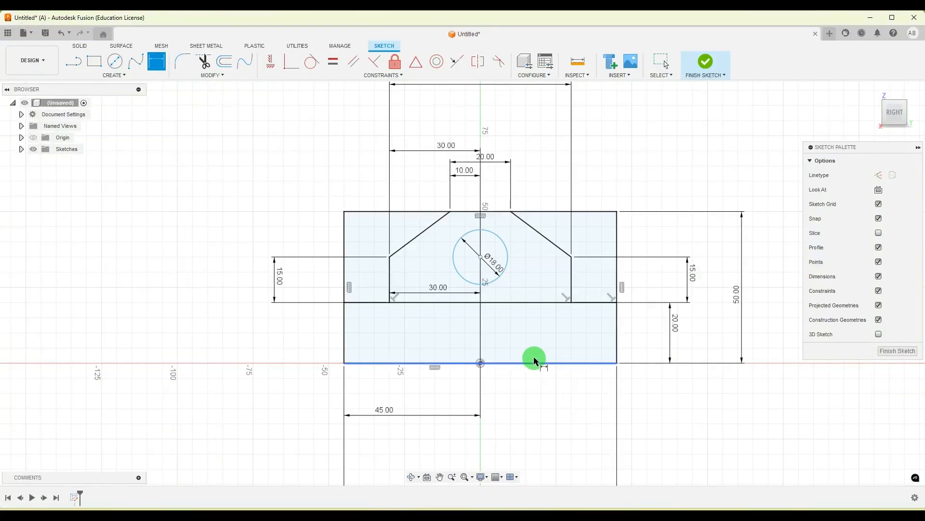
click(523, 302)
click(480, 257)
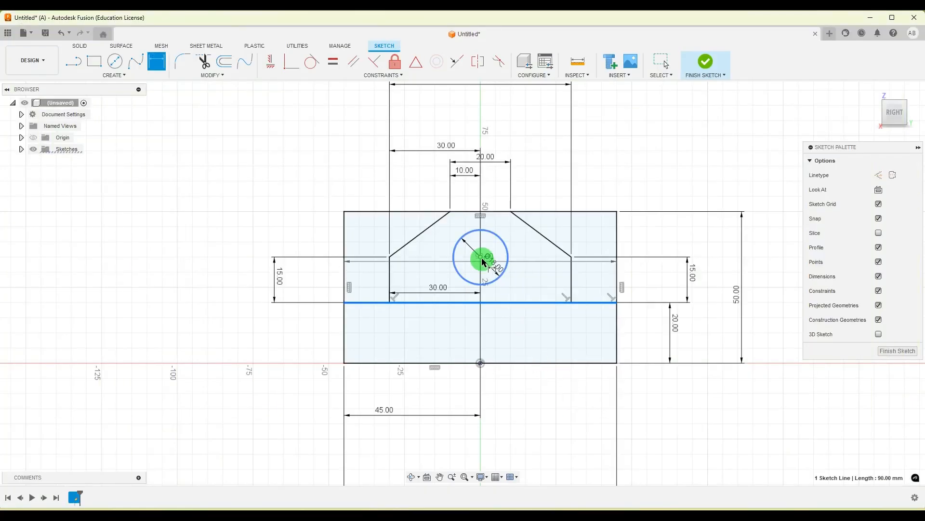
click(587, 284)
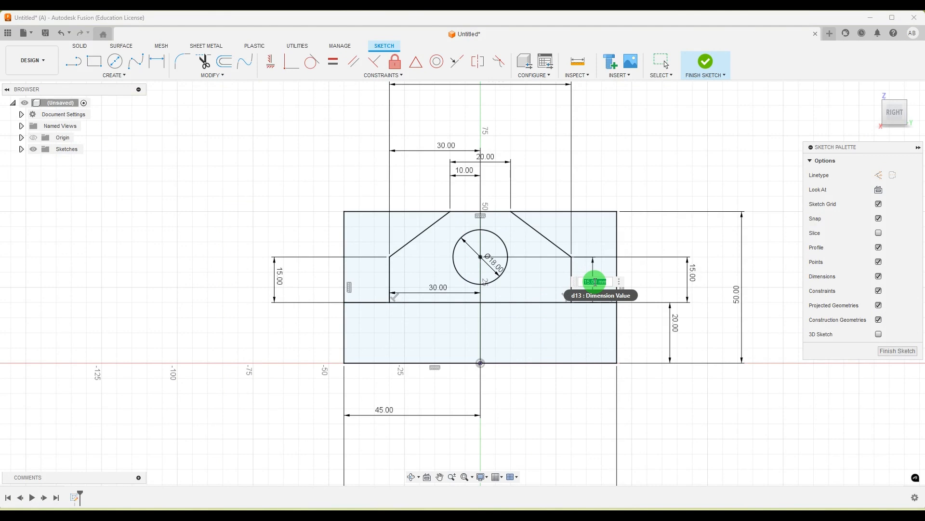
key(Return)
scroll(451, 246, down, 2)
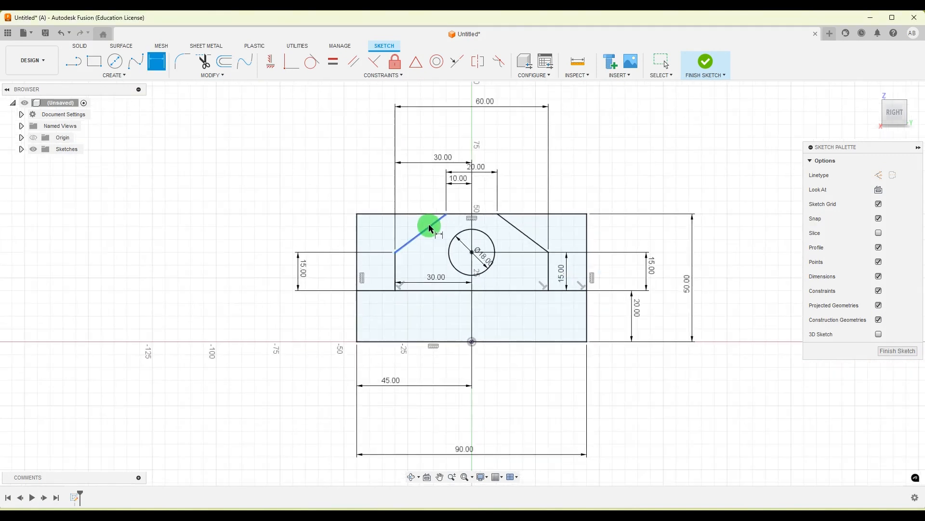
scroll(478, 349, up, 2)
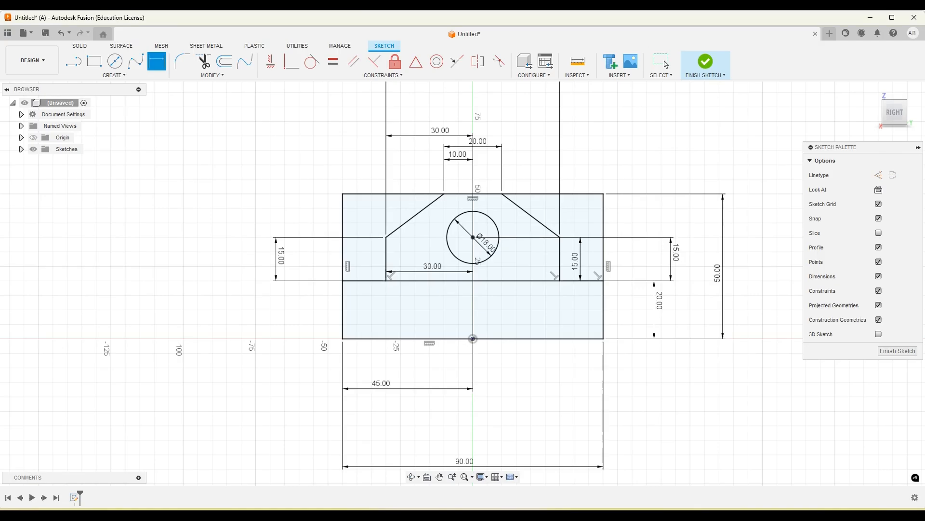
Sketch a three-line rectangular notch about 40 mm wide and 10 mm deep below the base's top line.
click(73, 61)
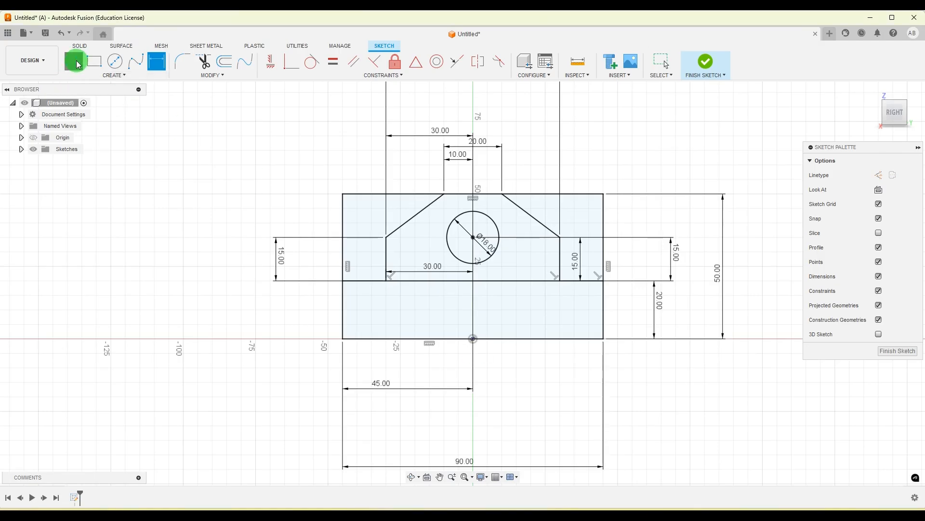
click(433, 279)
click(431, 313)
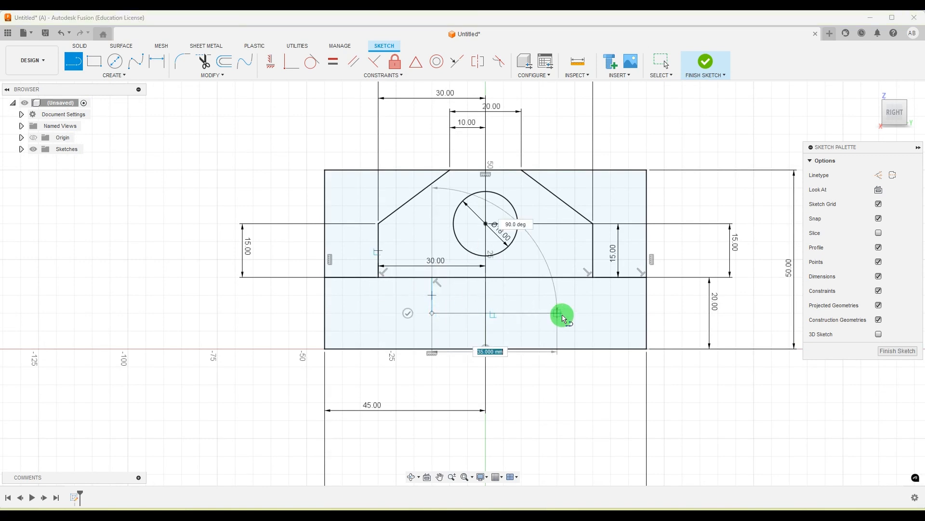
click(575, 313)
click(575, 278)
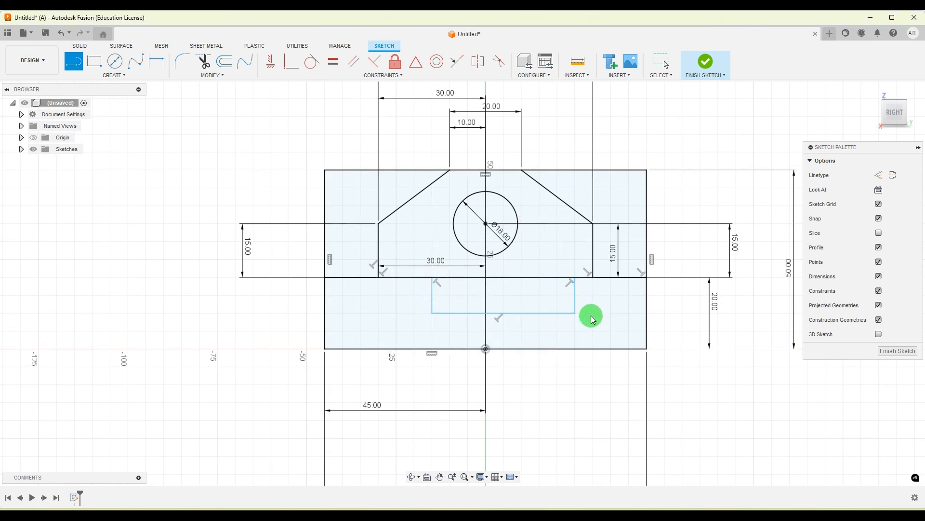
key(Escape)
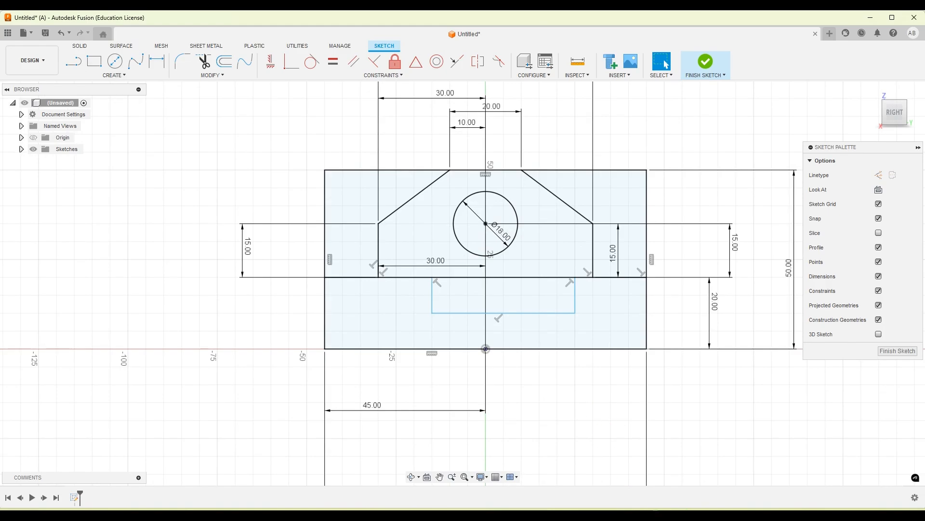
Check the notch size in the reference drawing and dimension the notch's bottom line to 40 mm.
key(alt+Tab)
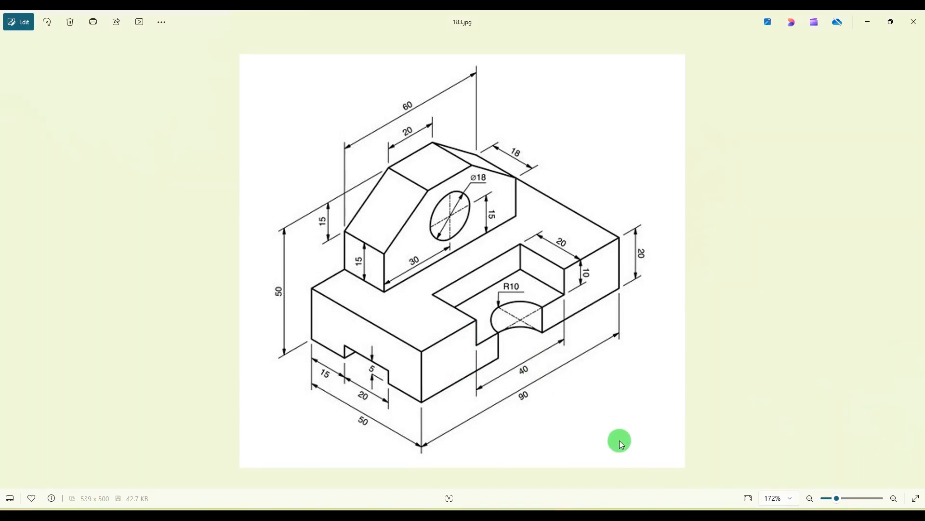
key(alt+Tab)
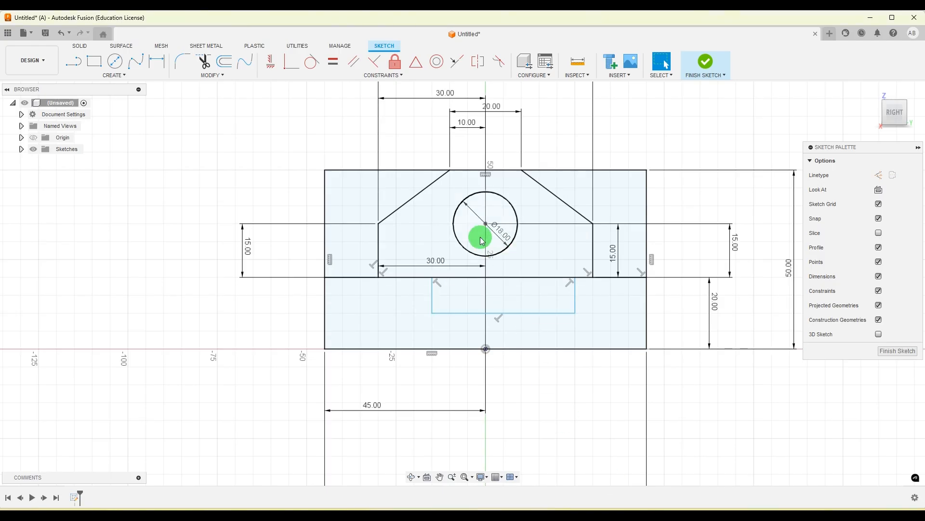
click(154, 62)
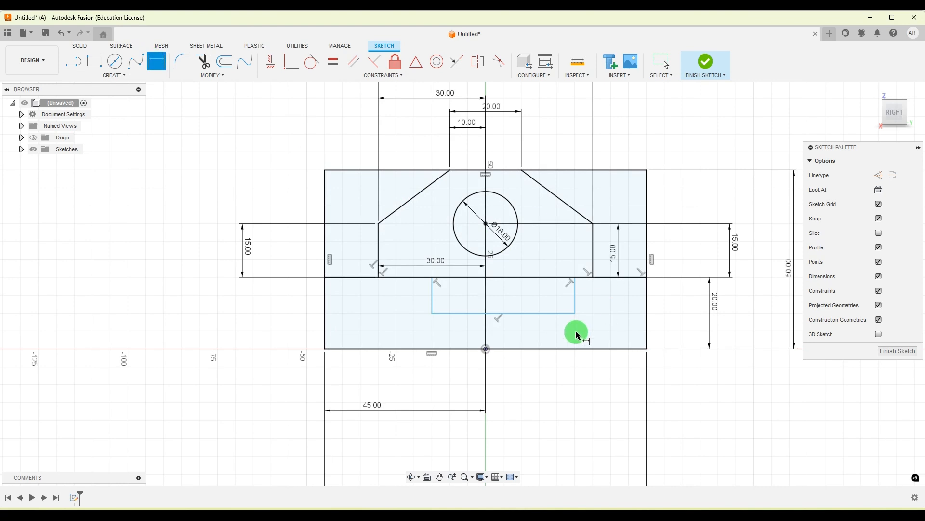
click(539, 314)
click(513, 380)
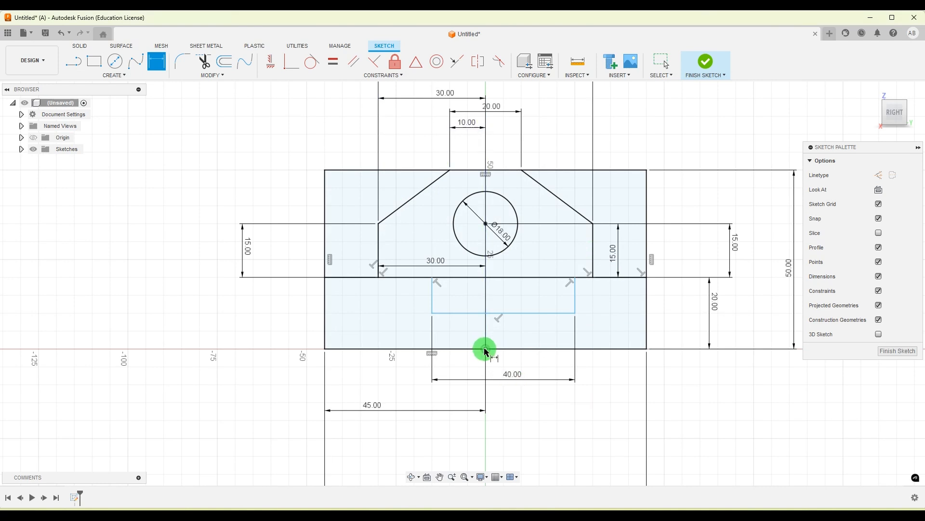
Dimension the notch's left vertical line 20 mm horizontally from the origin.
click(433, 298)
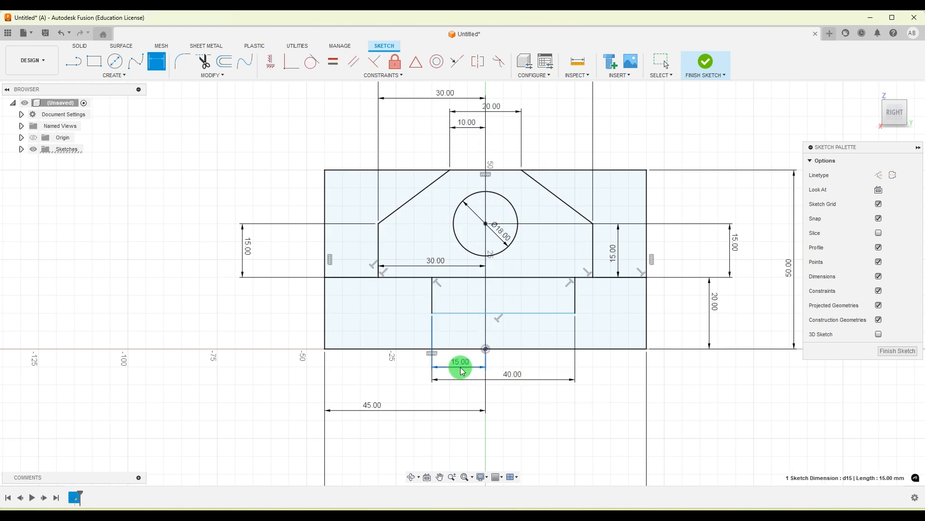
click(464, 367)
key(Return)
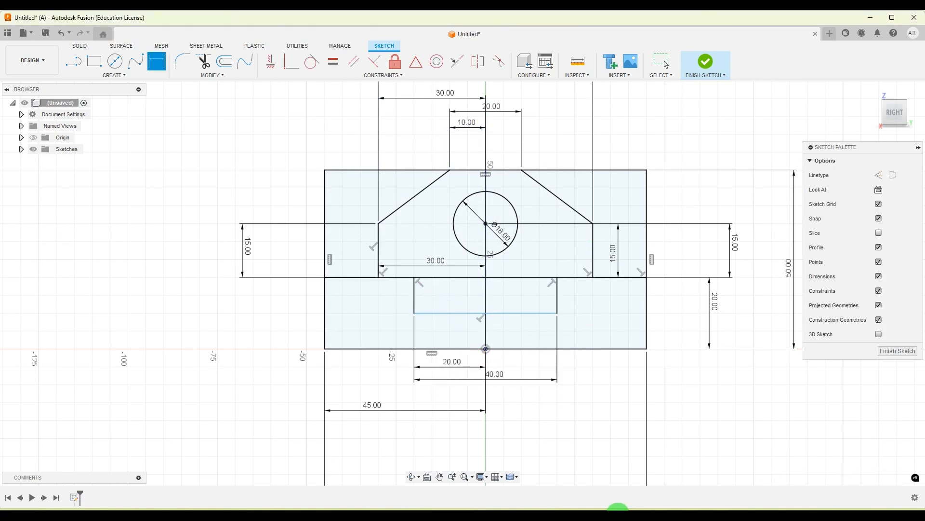
Check the notch depth in the reference drawing and dimension the notch's right vertical line to 10 mm.
click(661, 517)
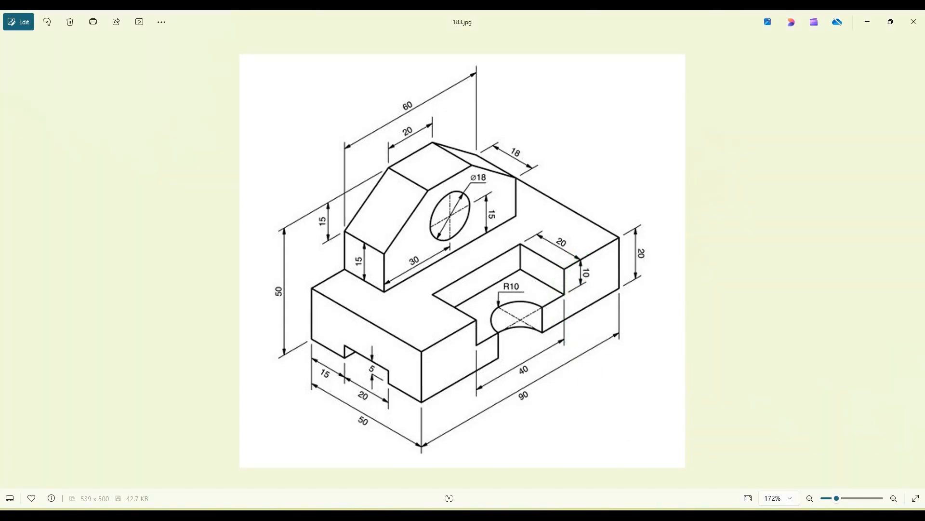
click(626, 519)
click(556, 295)
click(684, 297)
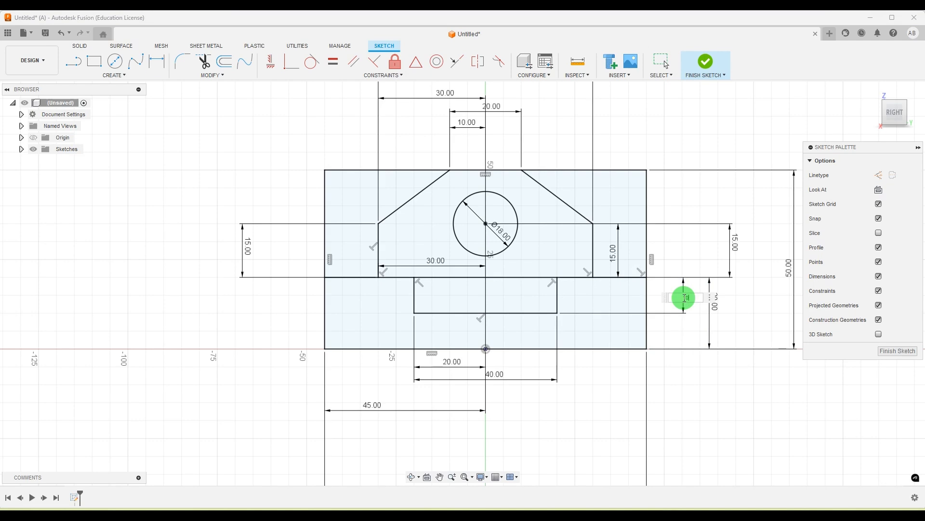
key(Return)
scroll(649, 327, down, 4)
scroll(671, 420, up, 1)
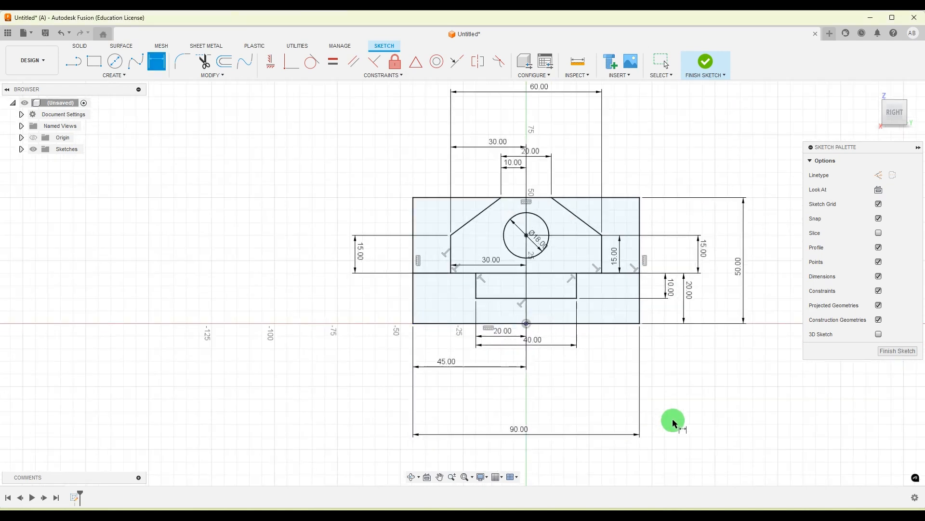
Check the bottom groove in the reference drawing and draw a horizontal line across the base's full width, between the notch and the bottom edge.
click(608, 518)
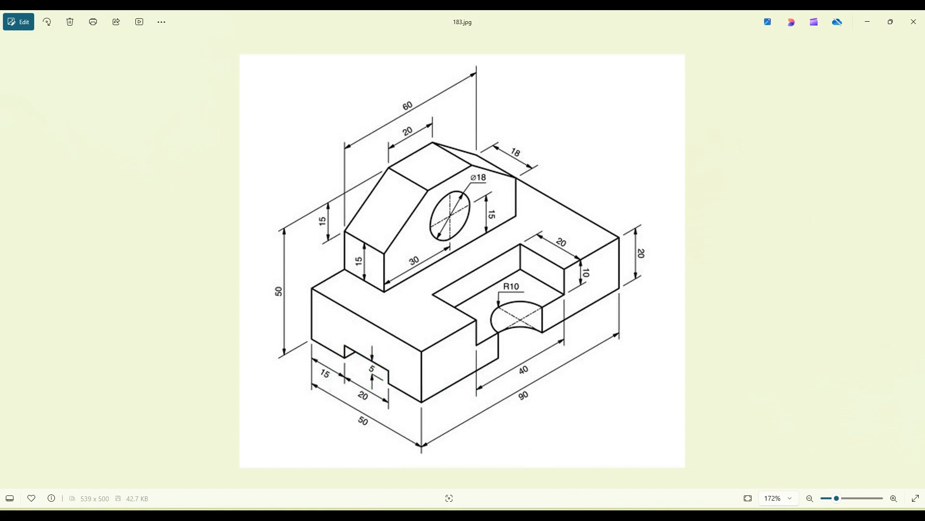
click(629, 503)
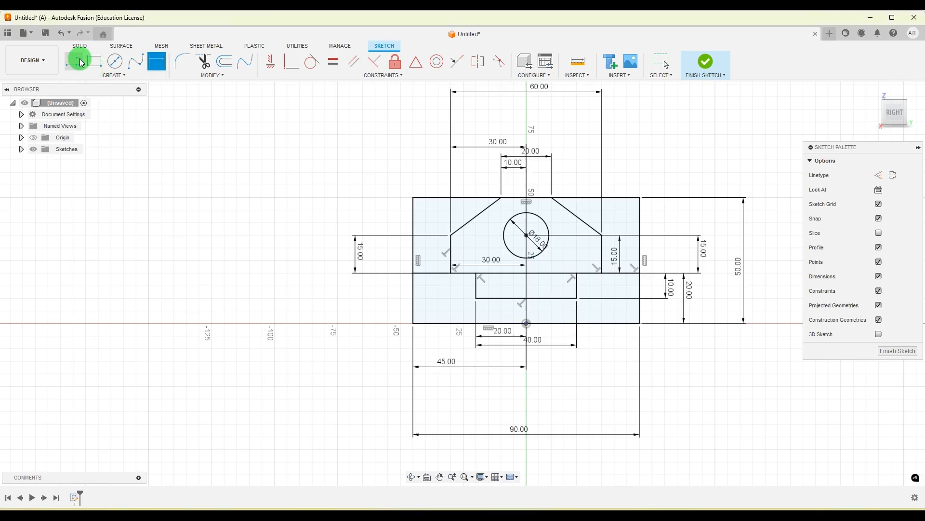
click(81, 61)
scroll(394, 263, up, 2)
click(421, 331)
double_click(732, 329)
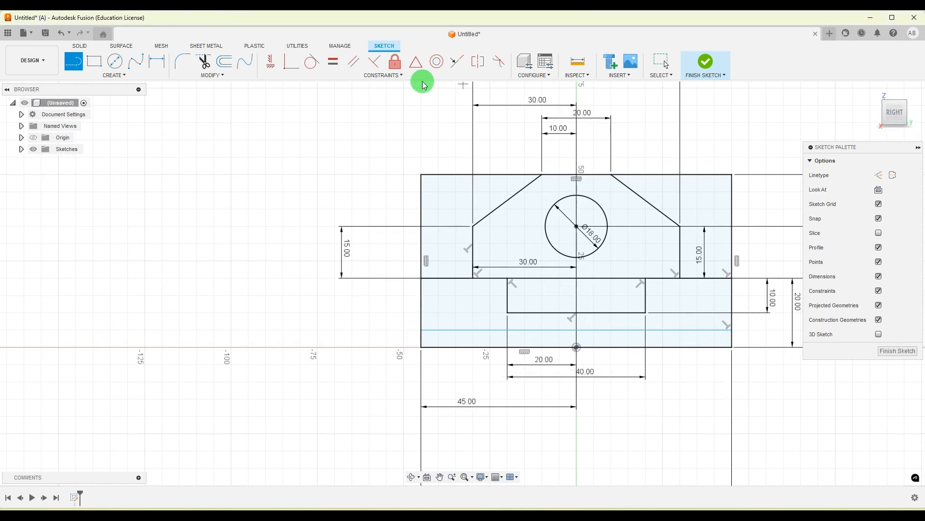
Dimension the groove line 5 mm above the base's bottom edge.
click(156, 62)
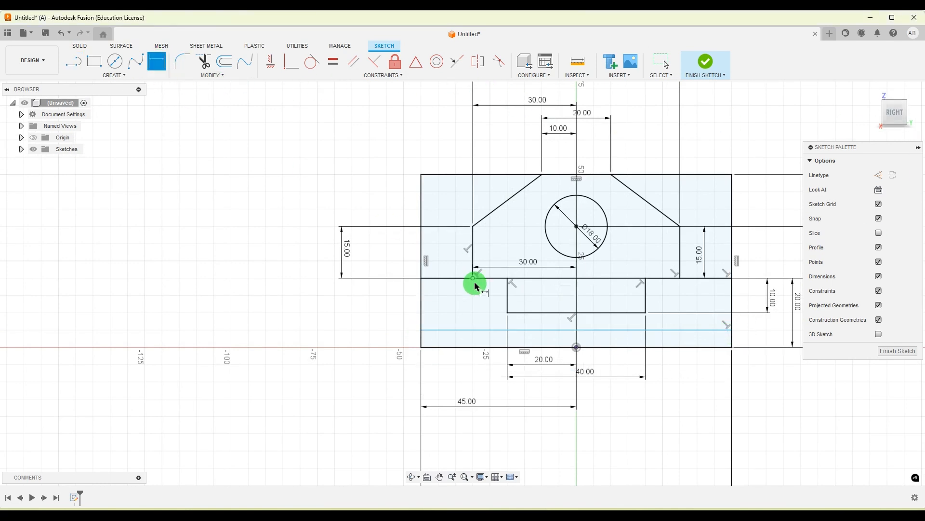
click(460, 347)
click(465, 330)
click(350, 334)
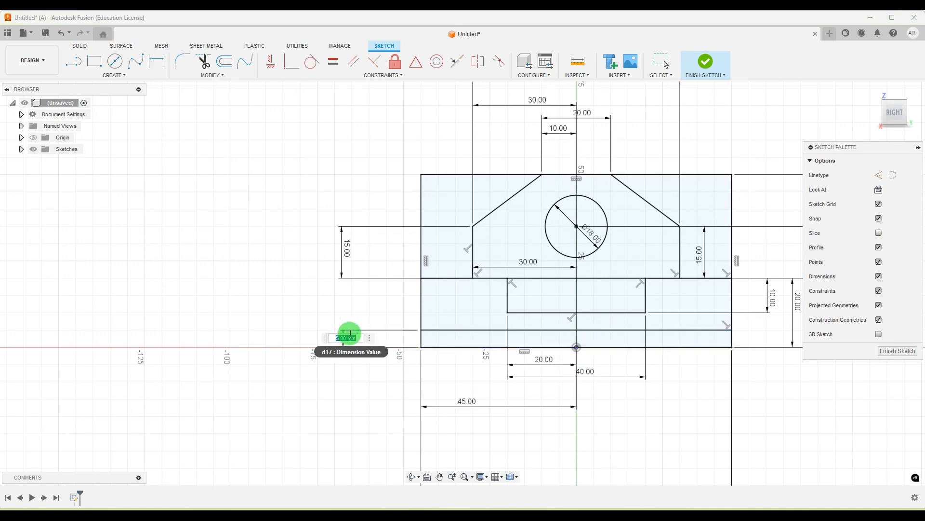
key(Return)
scroll(289, 324, down, 3)
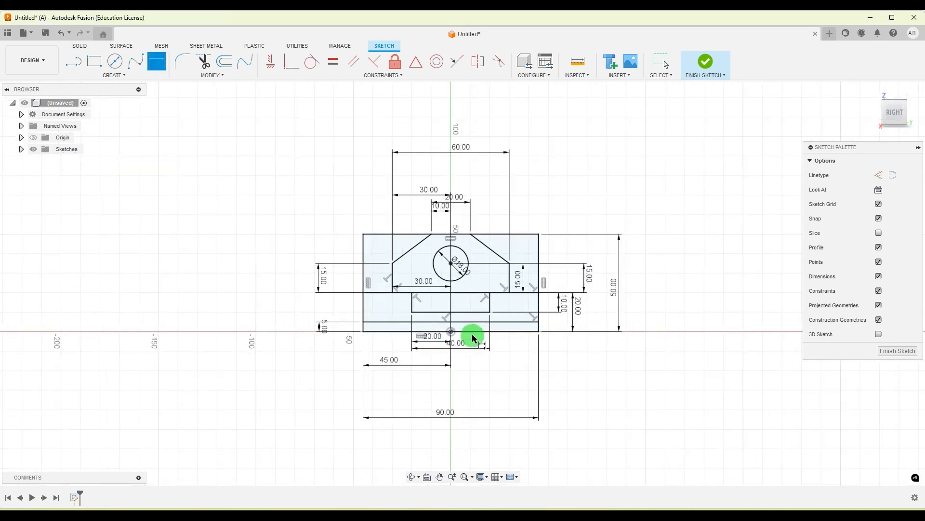
Move the overall 90 mm and 60 mm width dimensions closer to the profile and finish the sketch.
key(Escape)
drag(442, 424, 440, 390)
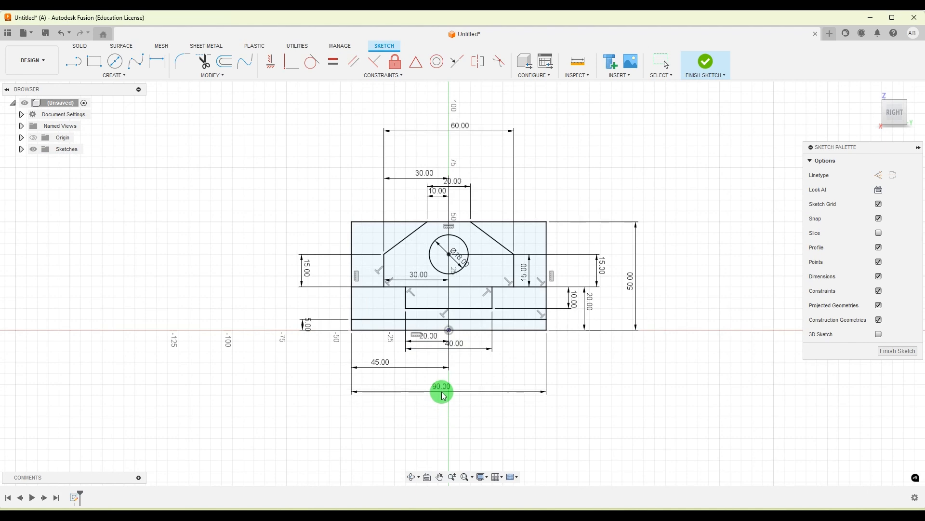
scroll(440, 231, up, 1)
drag(458, 125, 456, 153)
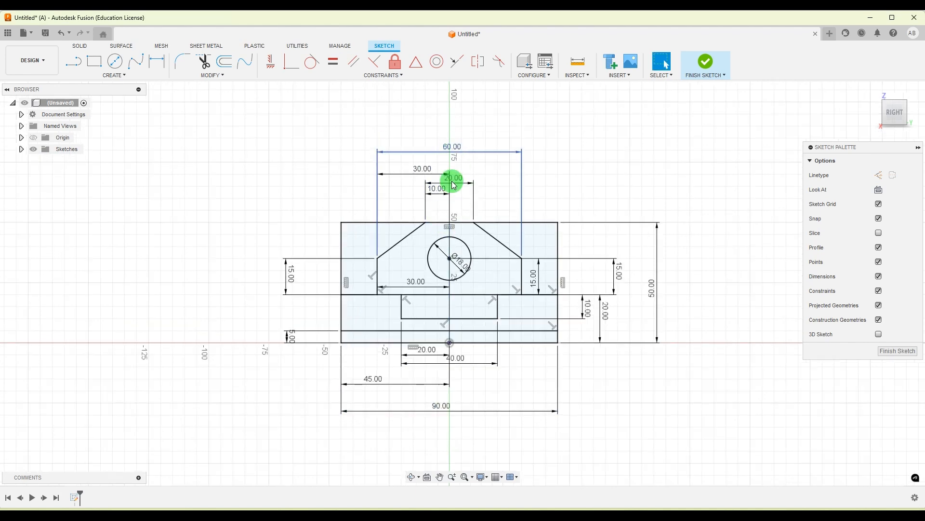
scroll(373, 326, up, 2)
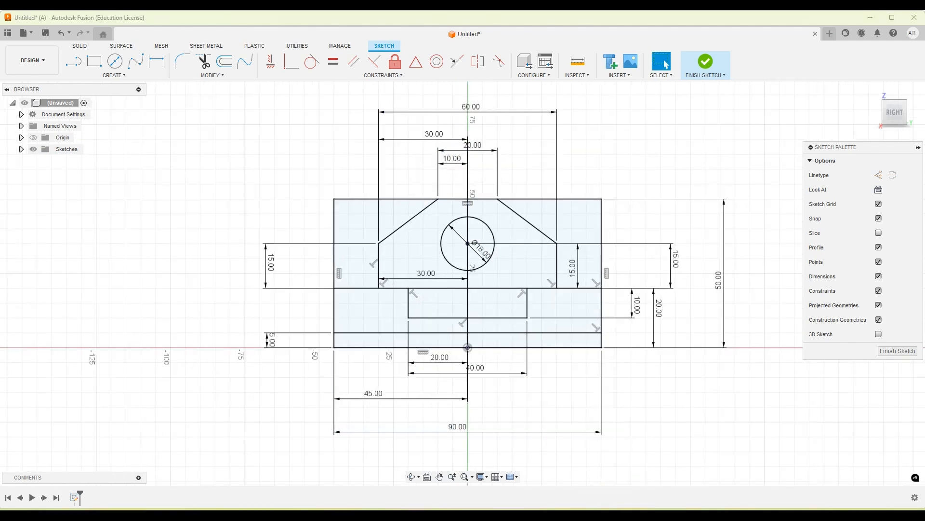
key(alt+Tab)
key(alt+Tab)
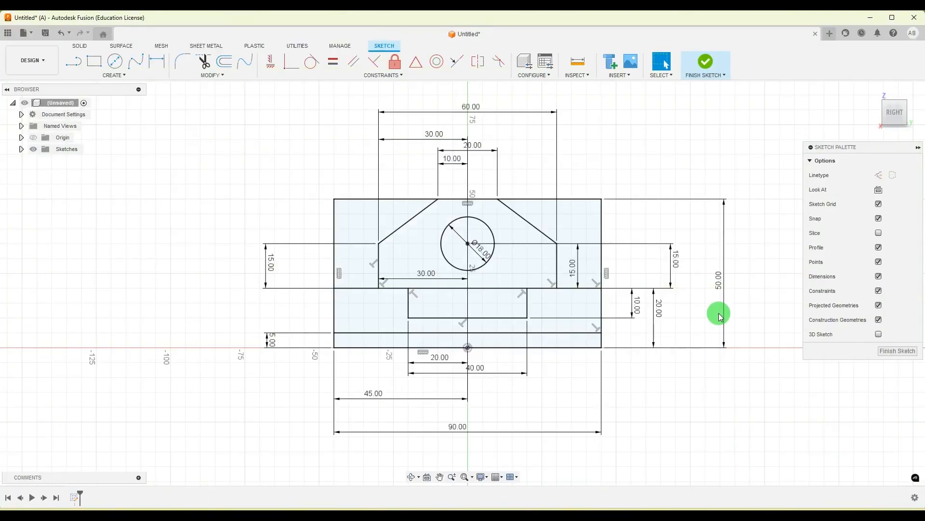
click(883, 355)
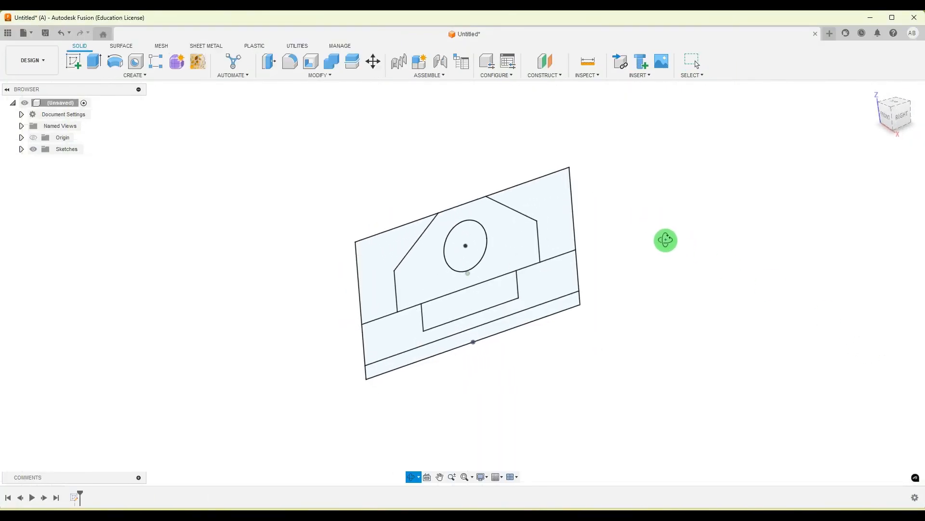
Check the base depth in the reference drawing and extrude the three base profiles 50 mm as a new body.
click(676, 510)
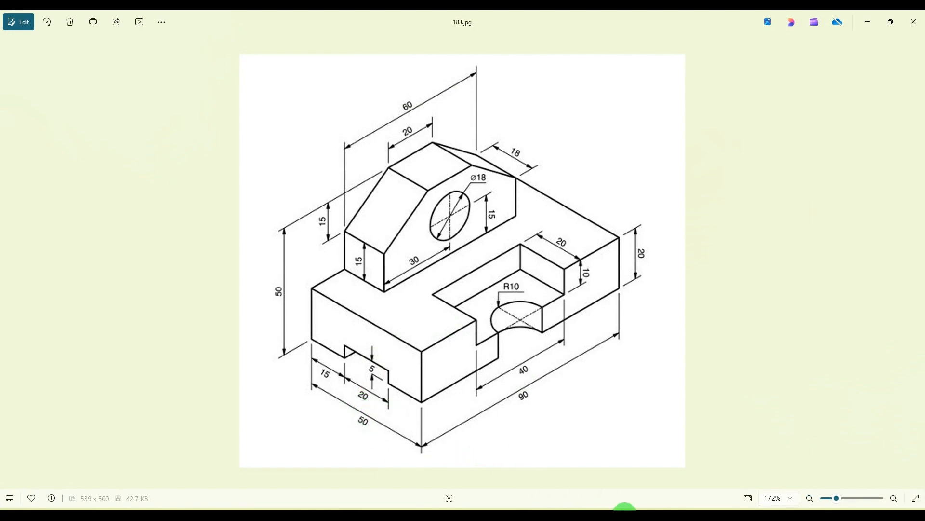
click(629, 507)
click(105, 59)
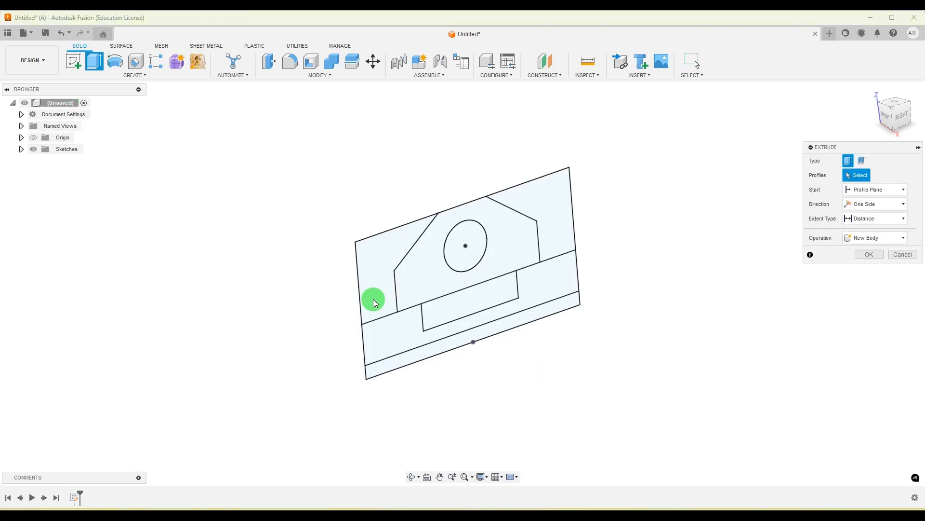
click(407, 336)
click(456, 310)
click(436, 347)
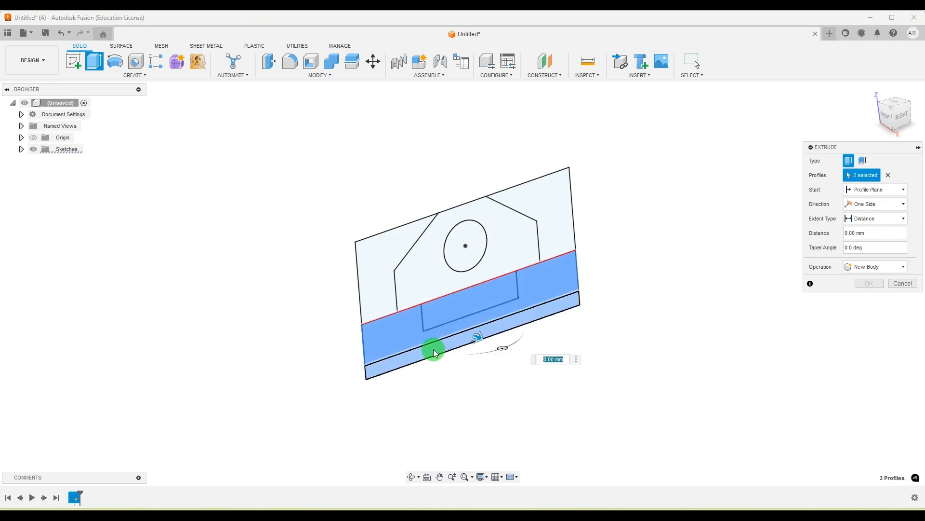
drag(480, 340, 543, 393)
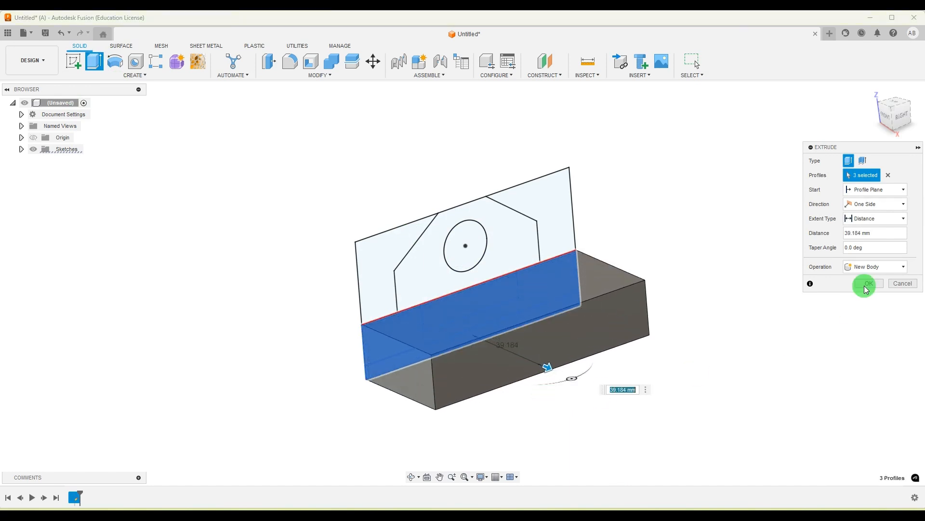
drag(876, 232, 822, 226)
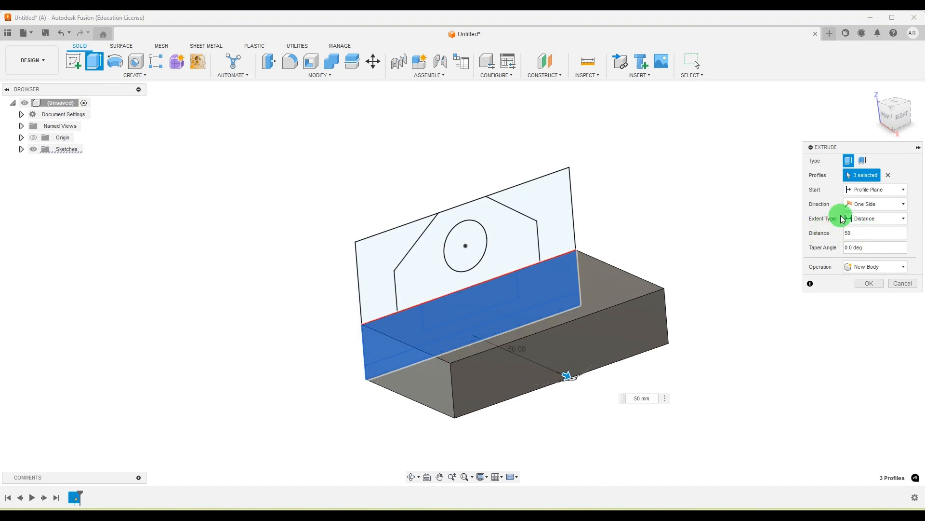
shift+middle_drag(653, 180, 663, 185)
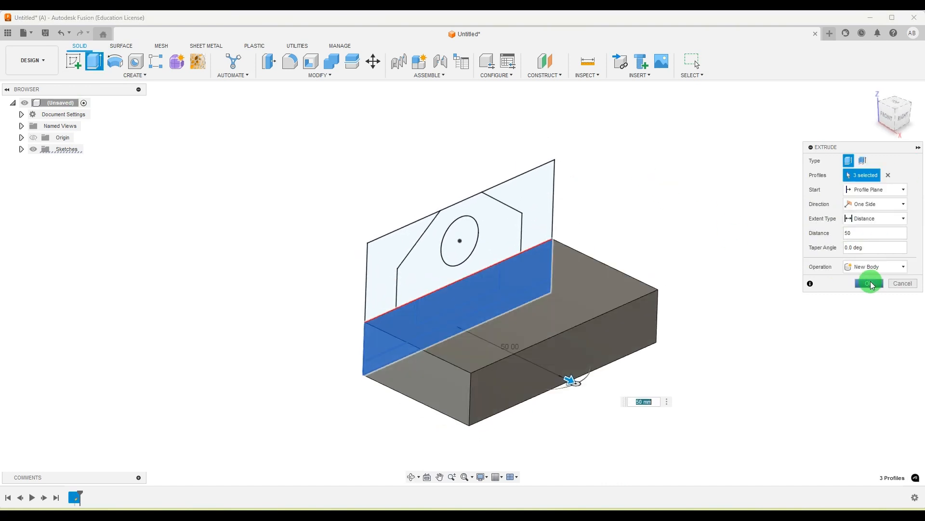
click(866, 283)
Make Sketch1 visible again, check the upright's thickness in the reference drawing and extrude the upright profile without its hole 18 mm.
click(21, 160)
click(41, 173)
click(656, 512)
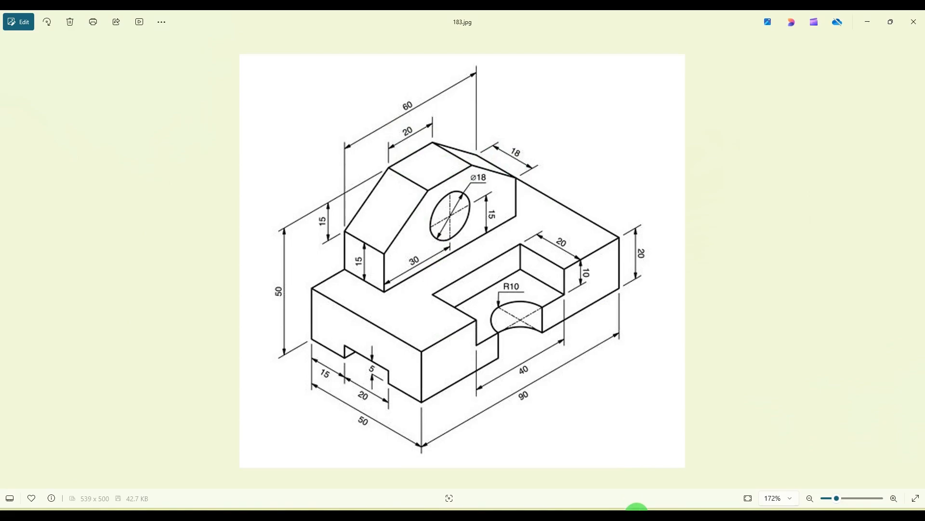
click(636, 508)
click(100, 67)
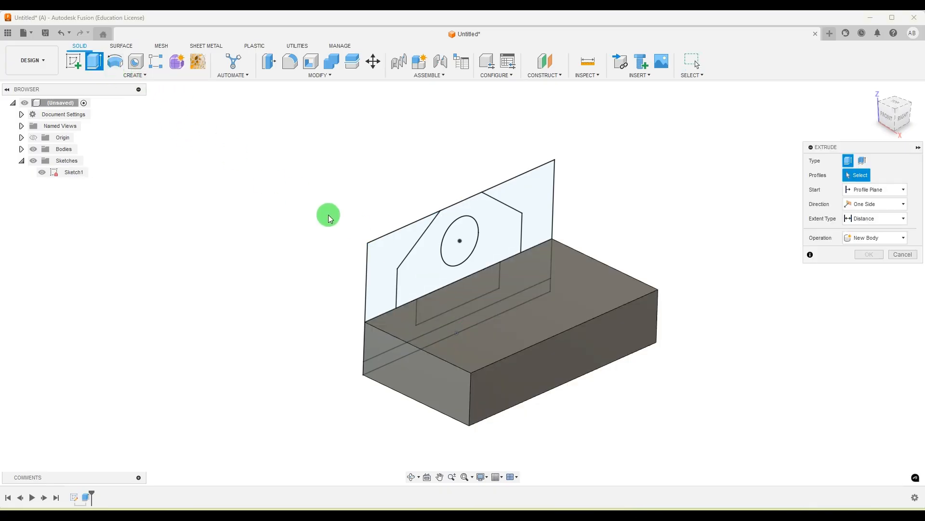
click(416, 276)
drag(485, 236, 518, 276)
key(Return)
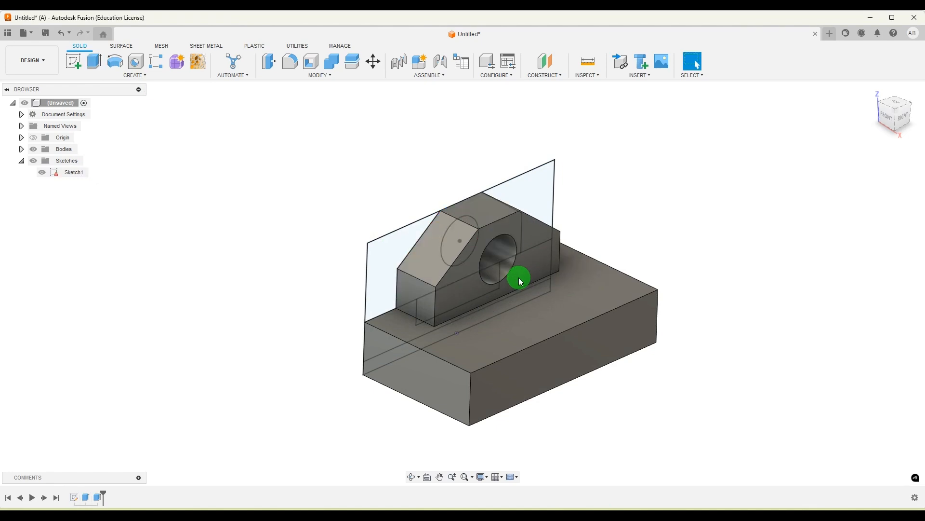
Check the notch in the reference drawing and set up an extrusion of the notch profile that starts from the base's front face object.
shift+middle_drag(519, 276, 661, 239)
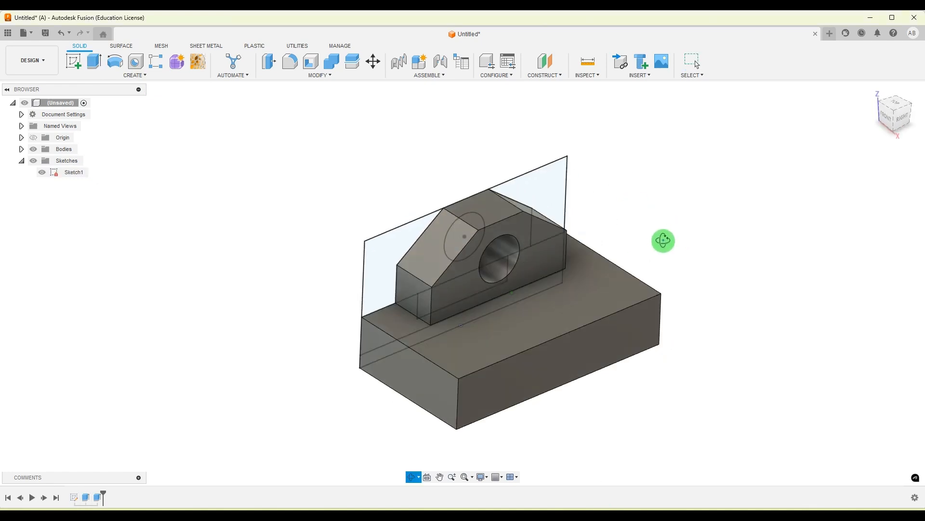
key(alt+Tab)
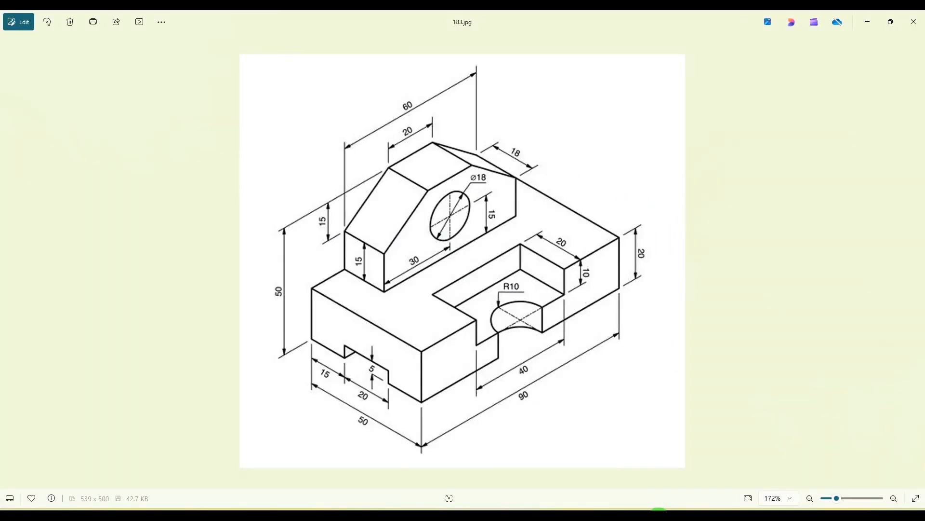
key(alt+Tab)
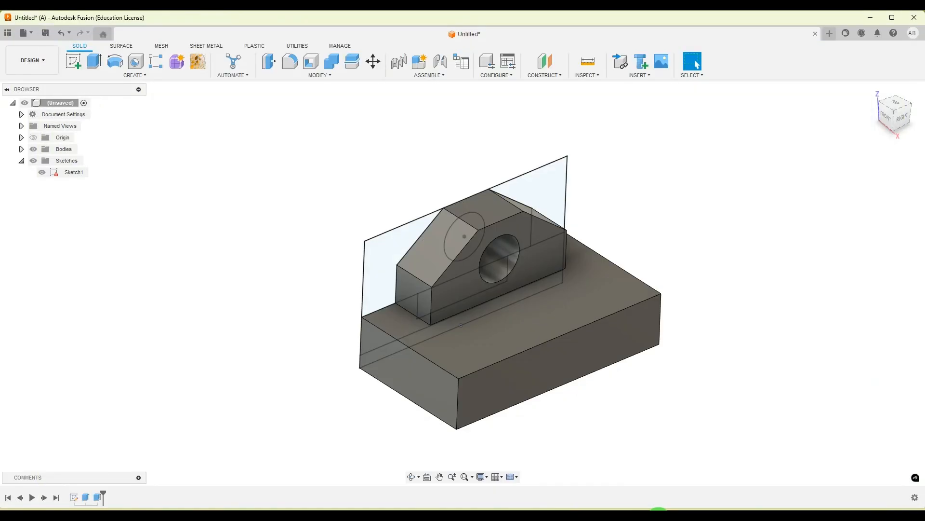
key(alt+Tab)
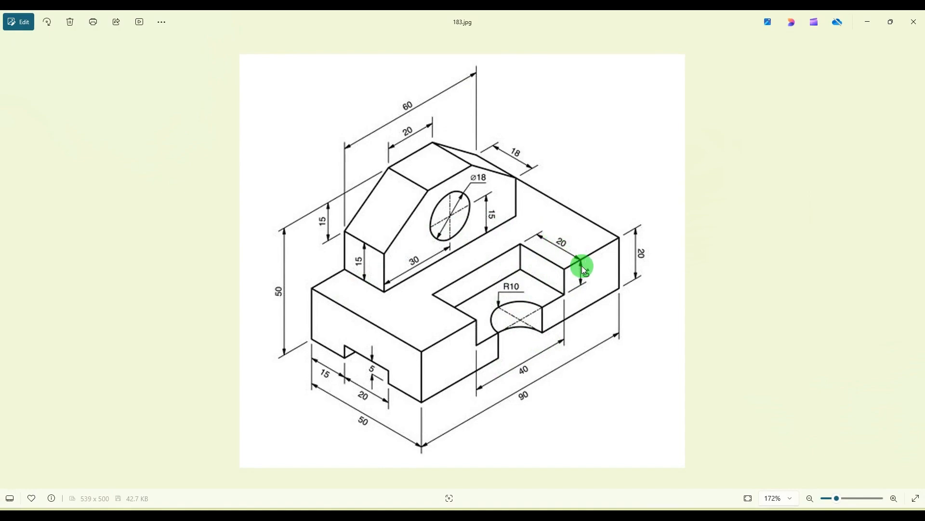
key(alt+Tab)
shift+middle_drag(414, 255, 521, 284)
click(94, 61)
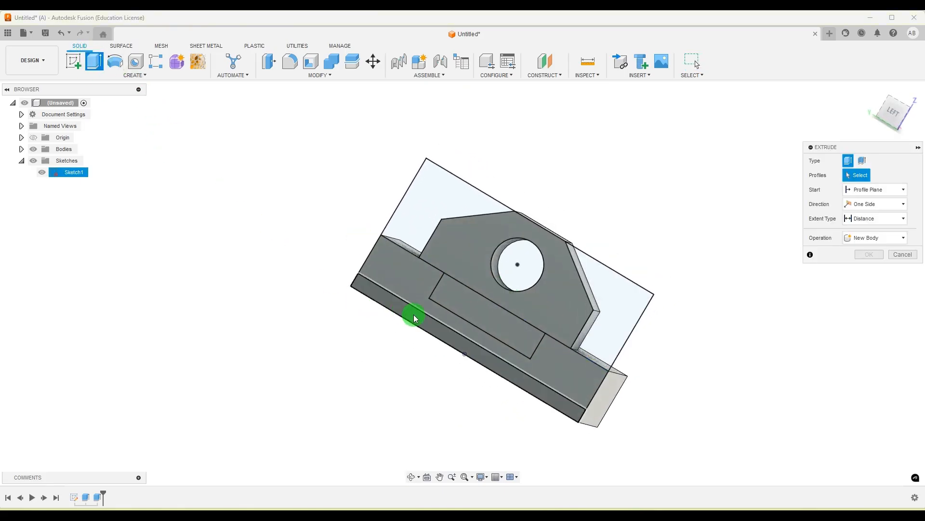
click(464, 302)
mouse_move(661, 241)
shift+middle_down()
mouse_move(571, 227)
mouse_move(570, 238)
mouse_move(574, 227)
mouse_move(775, 194)
shift+middle_up()
click(860, 188)
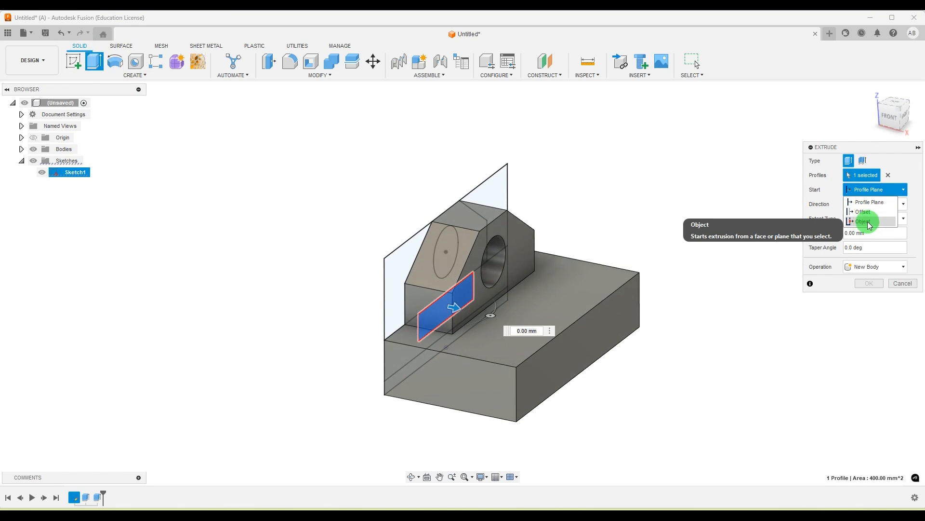
click(867, 222)
shift+middle_drag(713, 227, 701, 242)
click(643, 295)
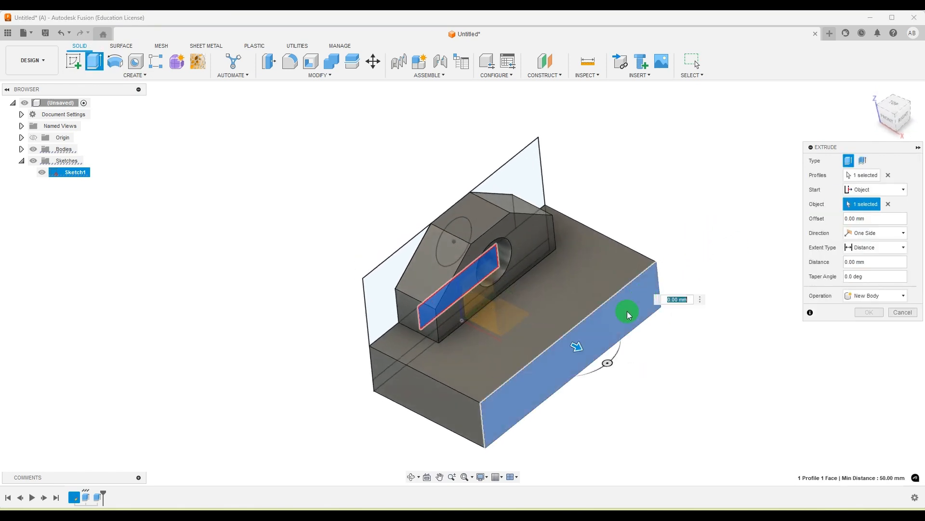
Cut the notch into the base with an extrusion distance of -20 mm.
drag(581, 347, 523, 319)
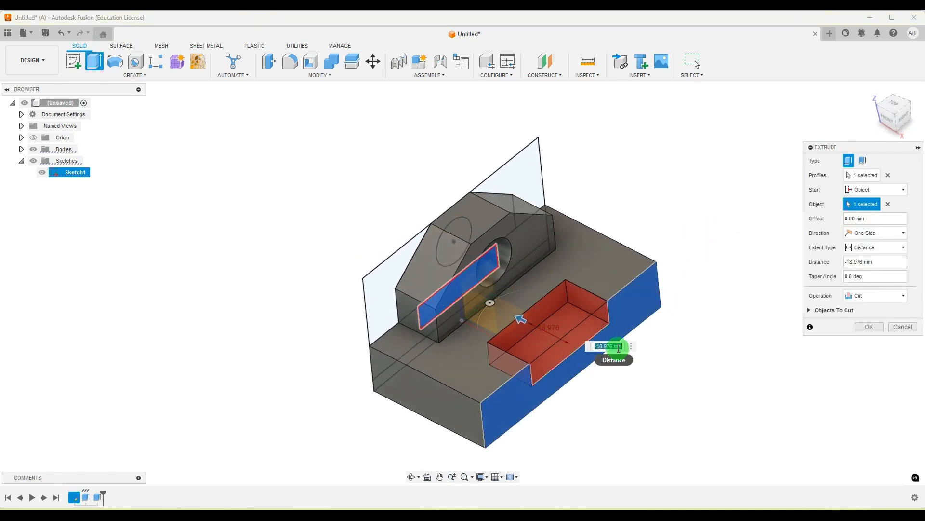
drag(885, 264, 810, 266)
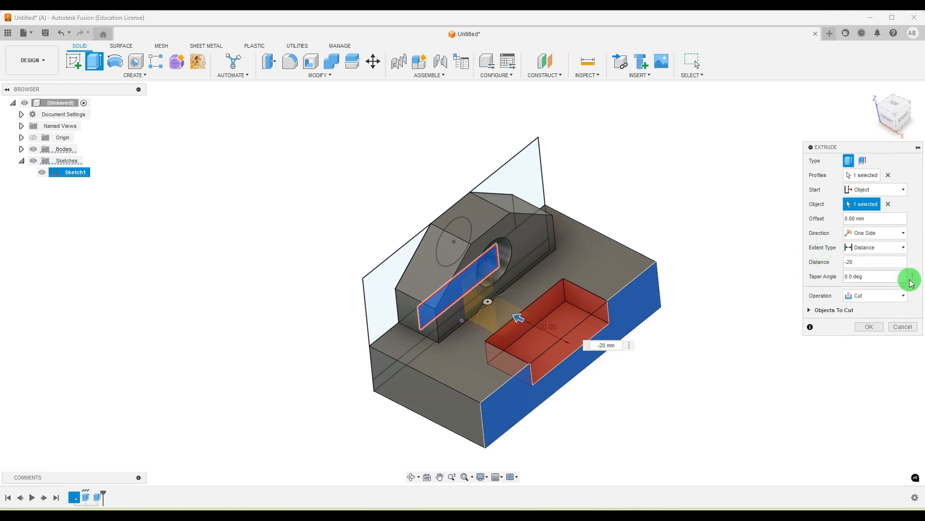
click(865, 327)
Check the bottom groove in the reference drawing and set up an extrusion of the bottom strip profile with a 15 mm start offset.
shift+middle_drag(781, 306, 700, 232)
click(658, 517)
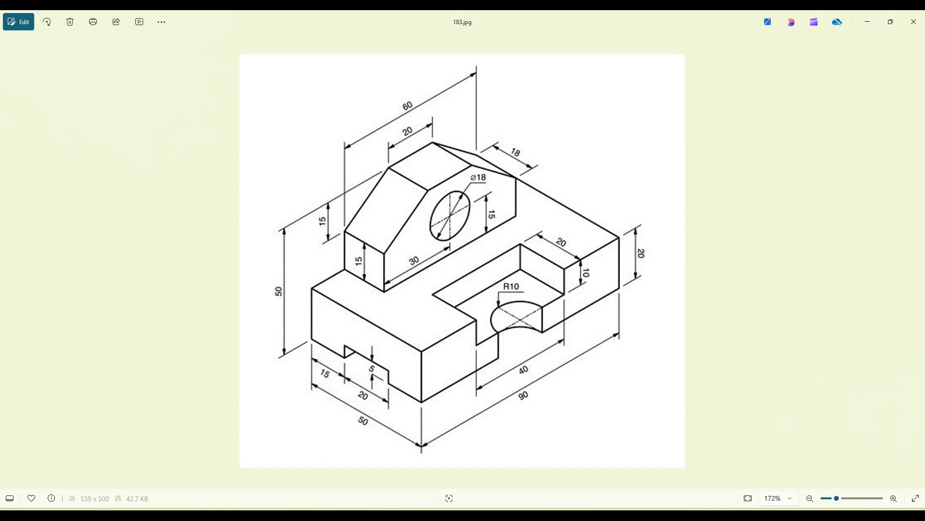
click(634, 516)
shift+middle_drag(660, 299, 699, 261)
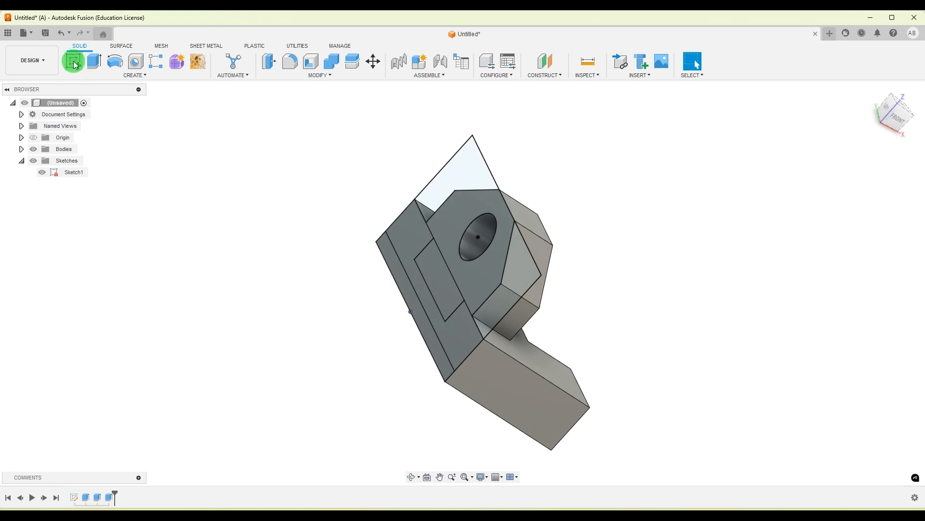
click(95, 63)
click(430, 334)
mouse_move(541, 331)
shift+middle_down()
mouse_move(661, 271)
mouse_move(645, 252)
mouse_move(641, 263)
shift+middle_up()
click(891, 190)
click(868, 216)
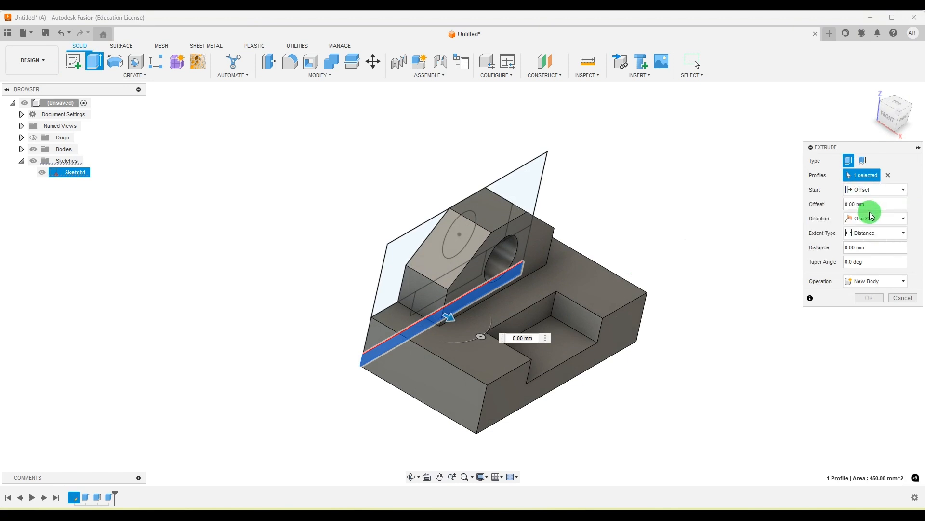
drag(875, 206, 846, 205)
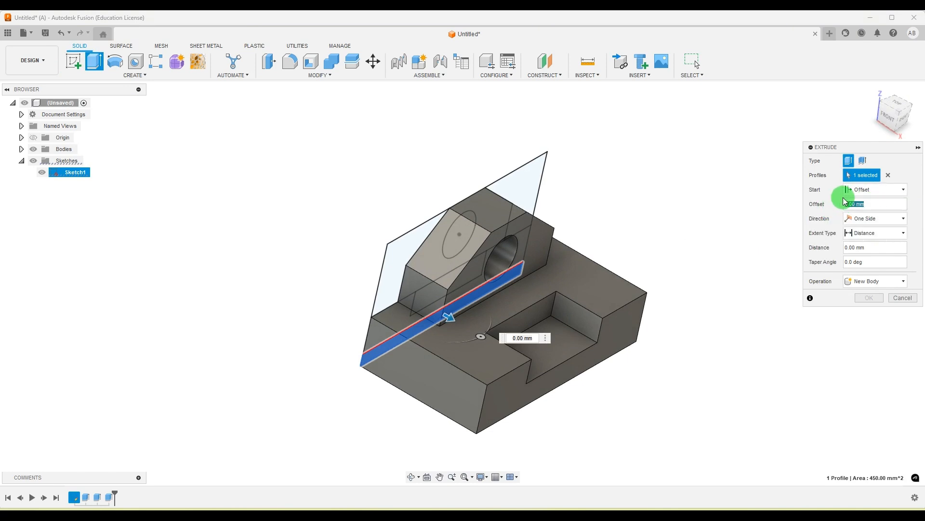
text(15)
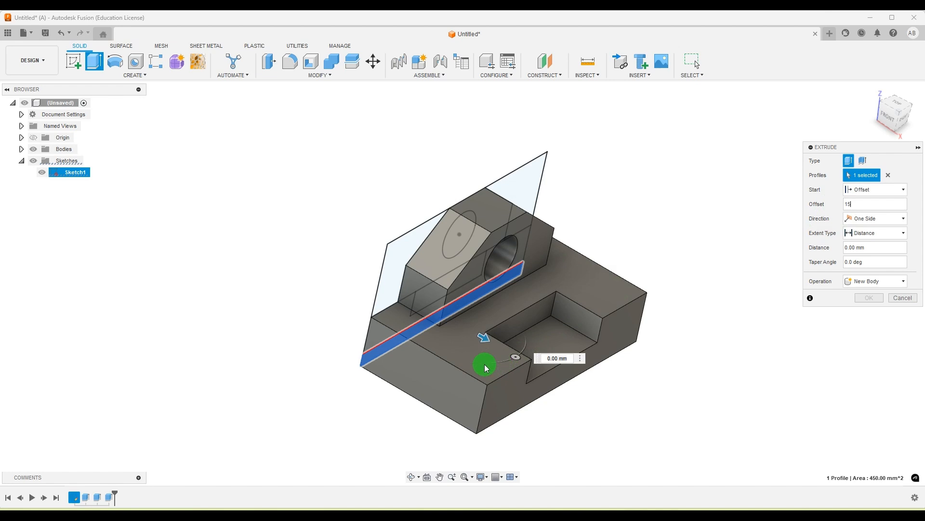
Cut the groove across the base's underside with an extrusion distance of 20 mm.
drag(485, 337, 510, 352)
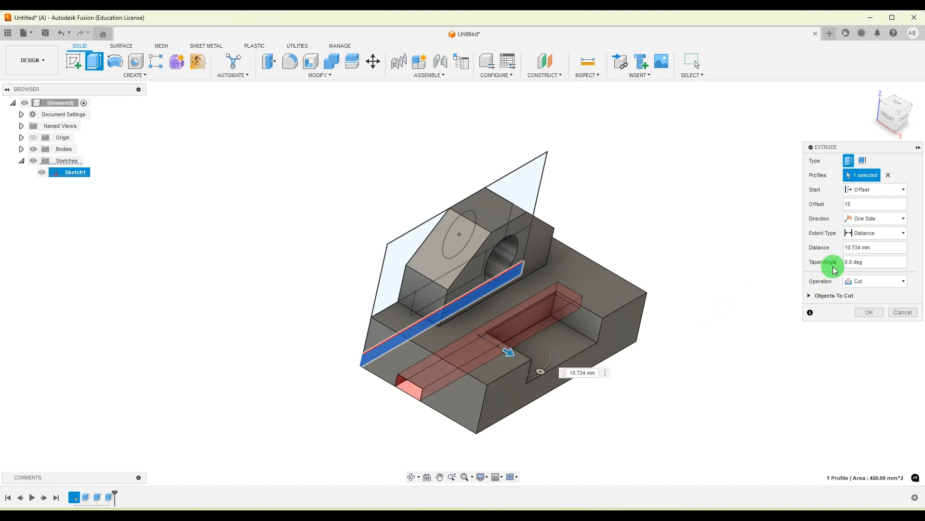
drag(884, 247, 822, 248)
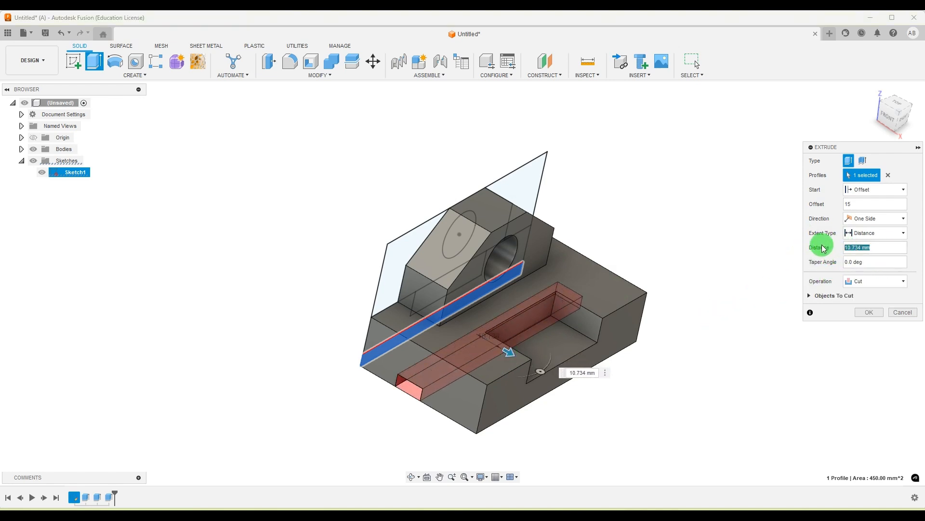
text(2)
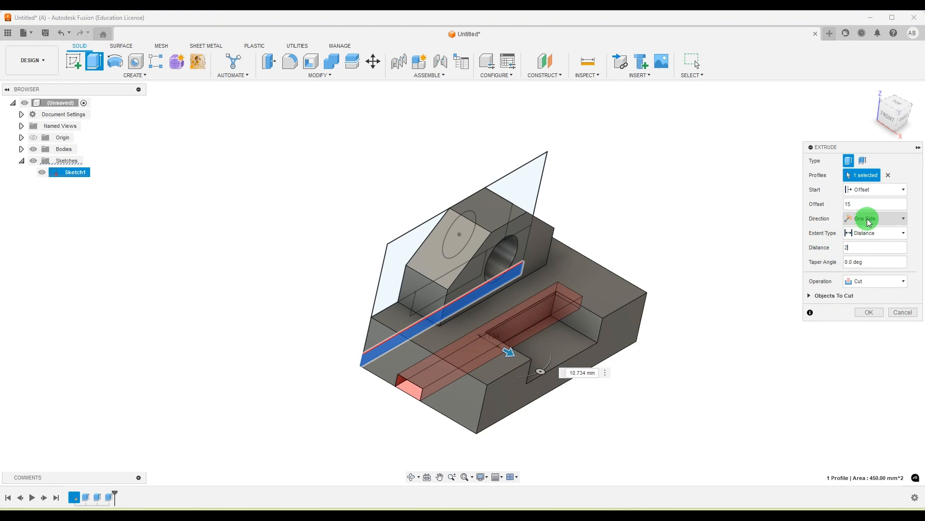
text(0)
shift+middle_drag(719, 359, 698, 318)
click(868, 313)
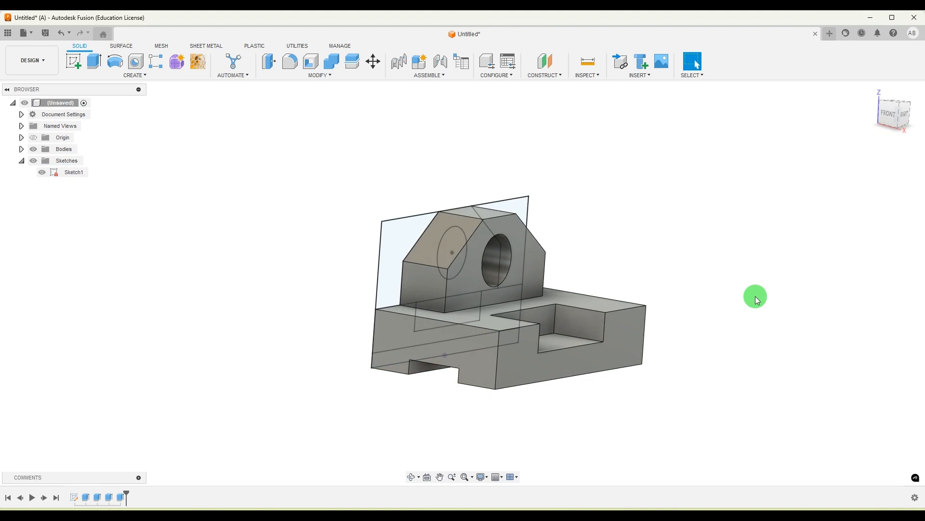
Hide the first sketch, return the model to the home view and check the R10 cutout in the 183.jpg reference drawing.
click(43, 173)
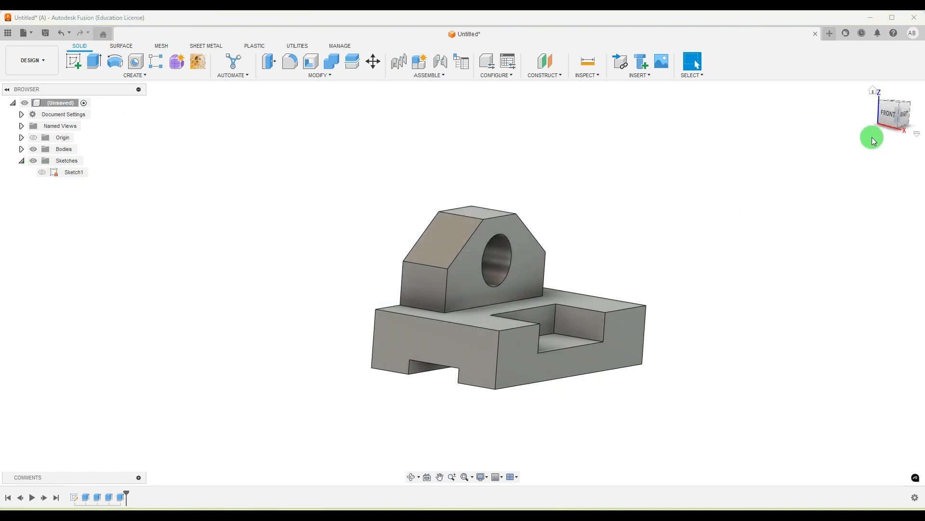
click(870, 87)
scroll(457, 260, down, 2)
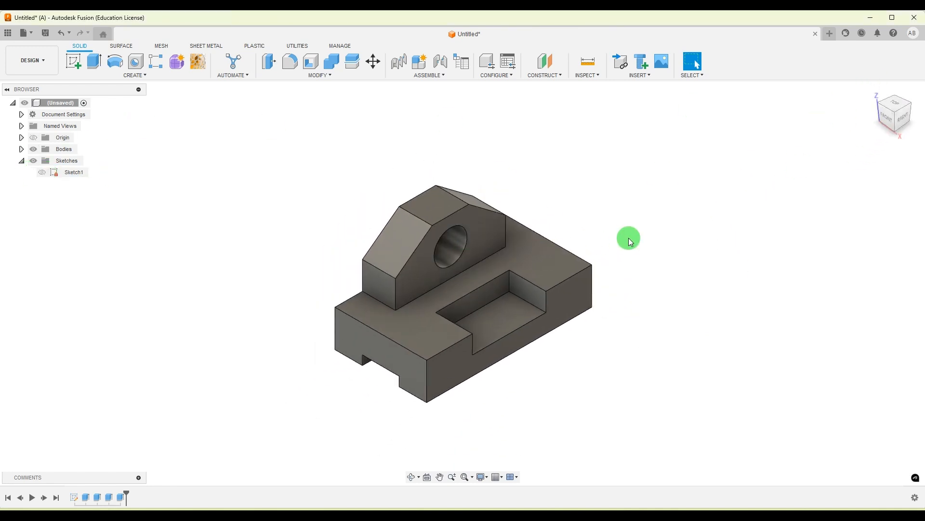
scroll(621, 315, up, 2)
click(658, 520)
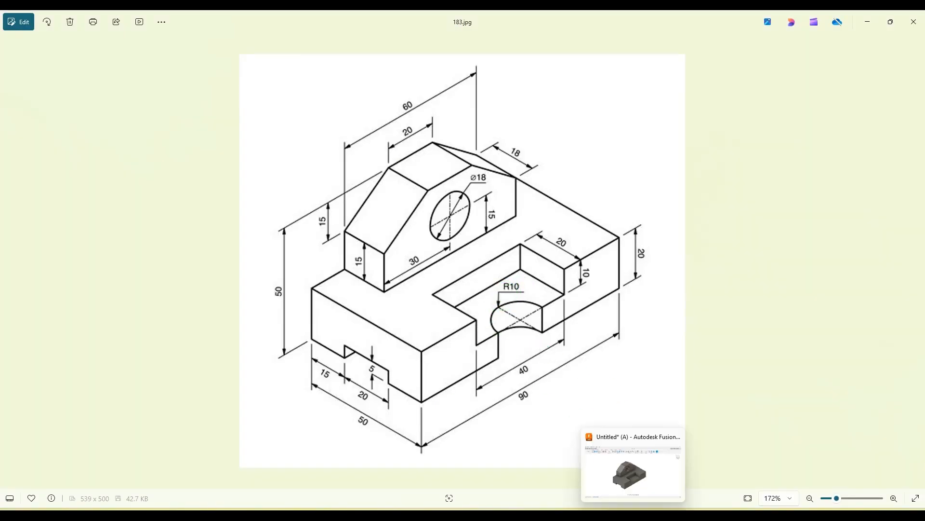
click(635, 519)
Sketch a semicircular center point arc on the notch floor, centred on the midpoint of its open outer edge.
click(461, 312)
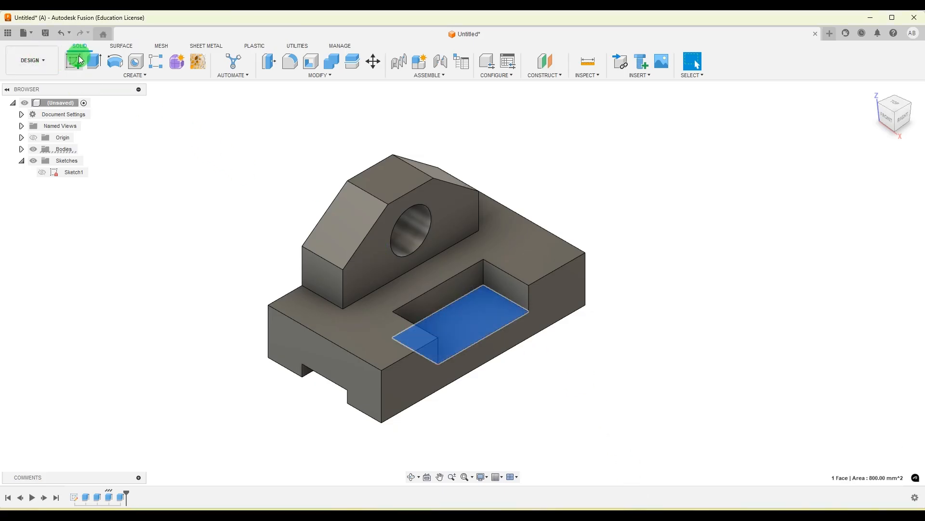
click(74, 60)
click(147, 75)
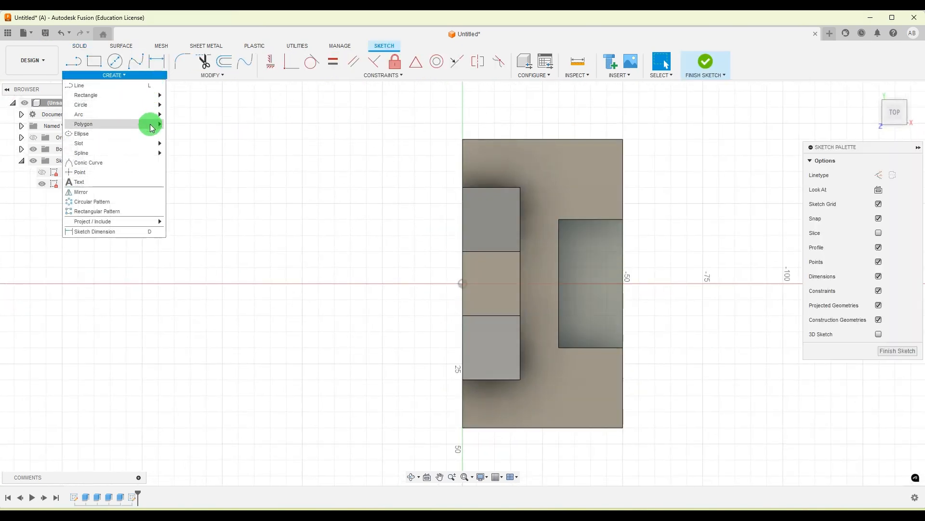
mouse_move(138, 114)
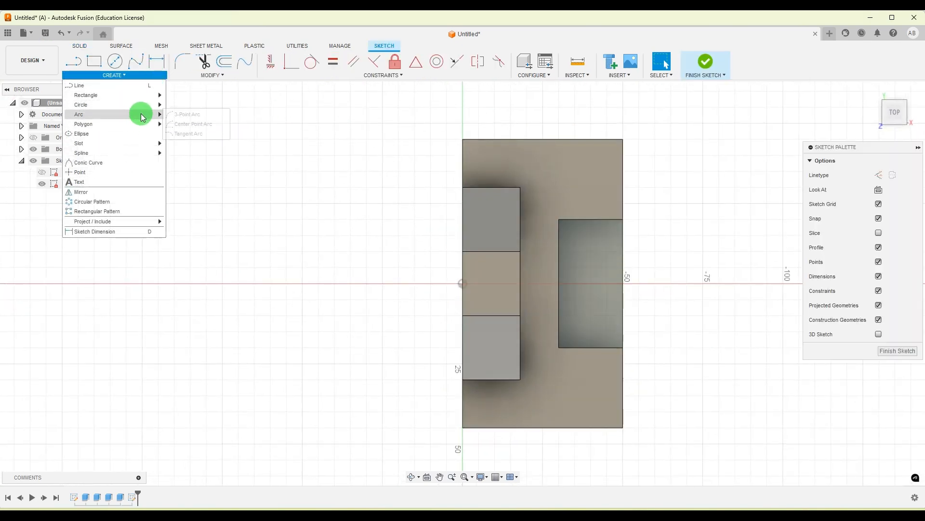
click(193, 124)
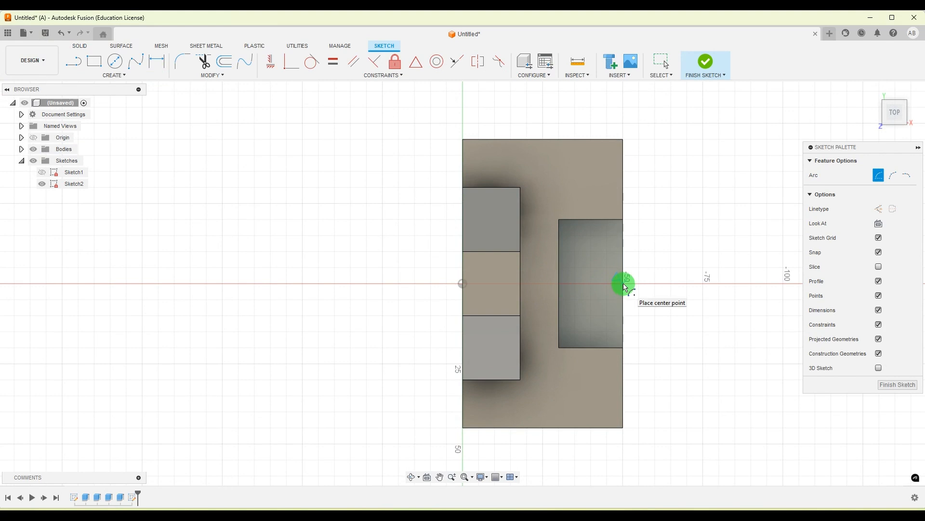
click(624, 286)
click(625, 254)
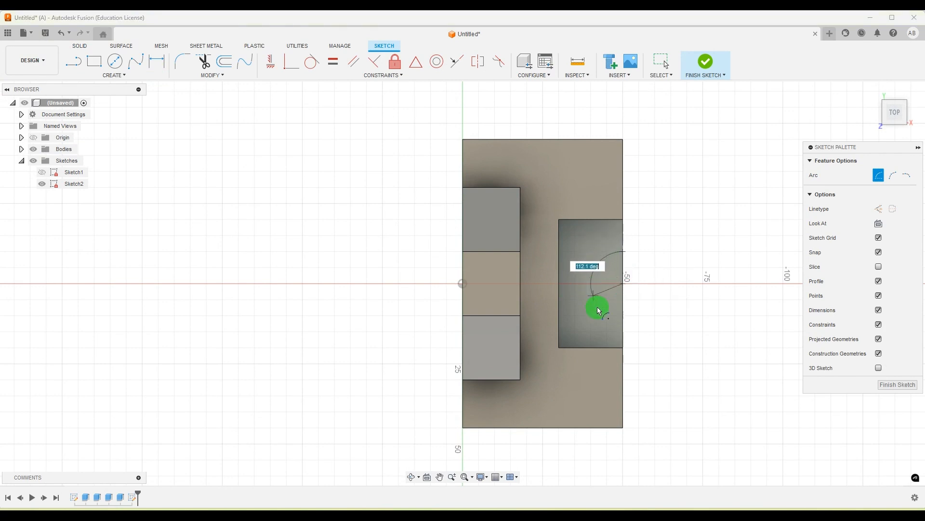
click(624, 318)
Dimension the arc's radius to 10 mm and finish the sketch.
click(157, 61)
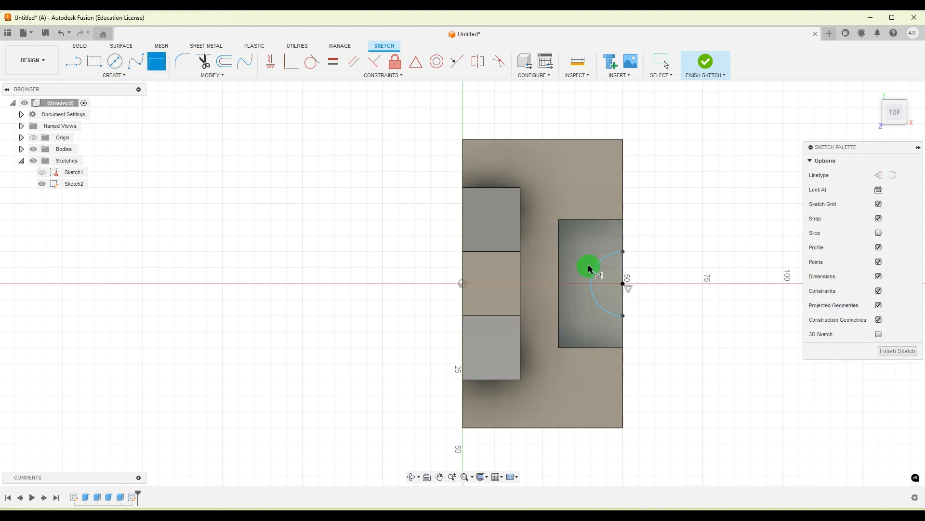
click(584, 238)
text(1)
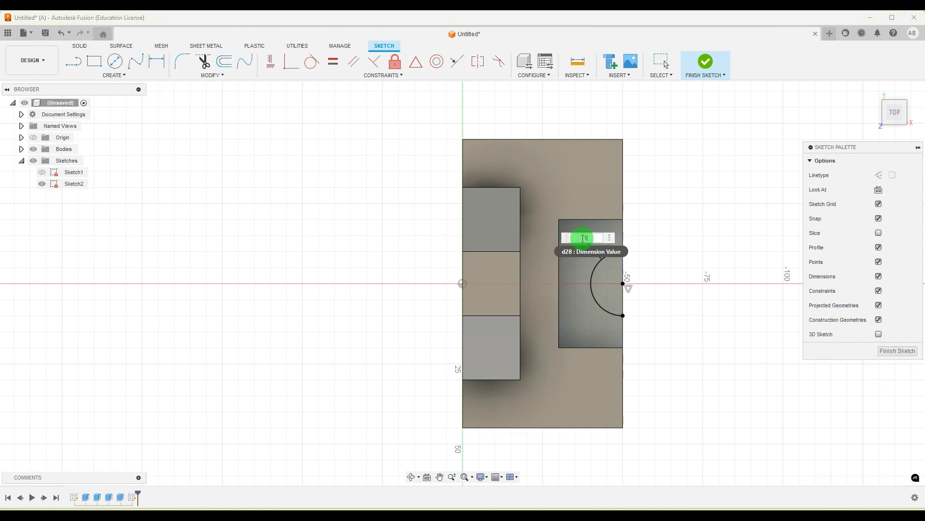
text(0)
key(Return)
click(897, 351)
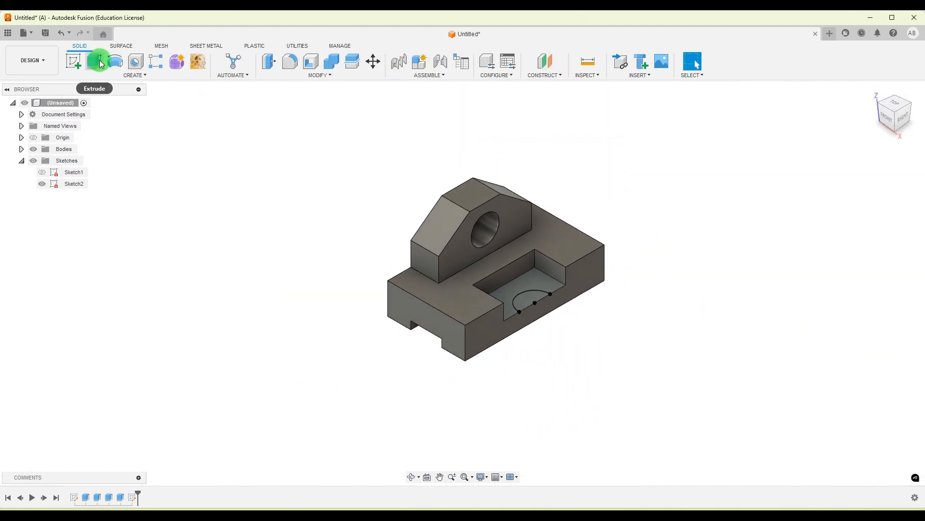
Extrude the semicircular profile downward as a cut through the base with the extent type All.
click(95, 62)
click(536, 298)
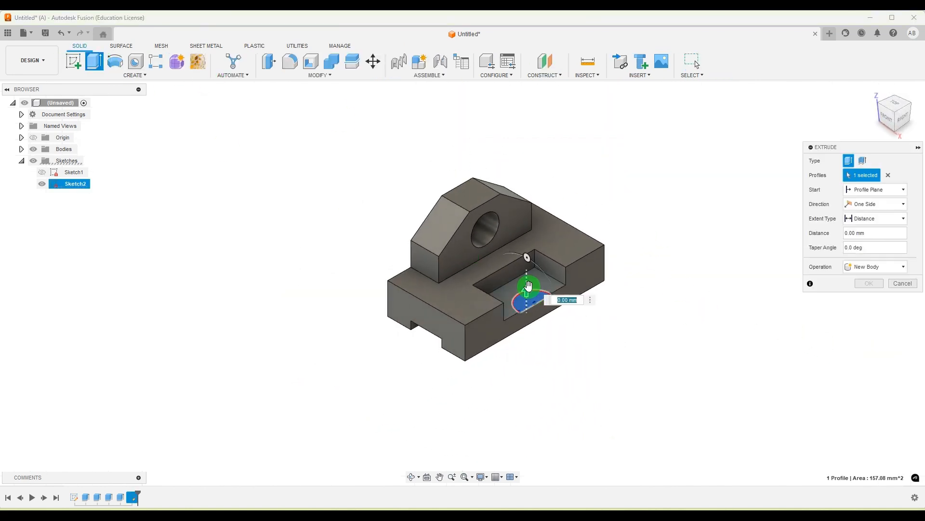
drag(528, 286, 553, 396)
click(882, 219)
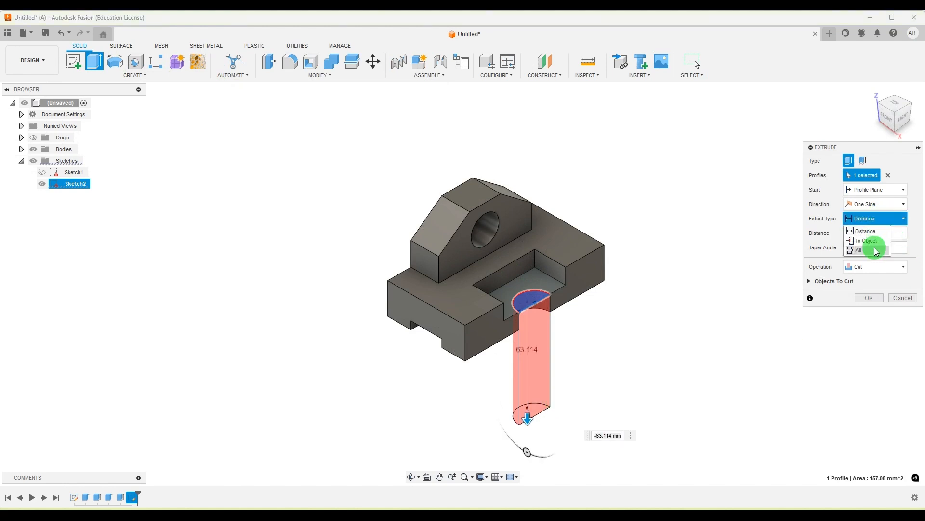
click(876, 244)
click(869, 297)
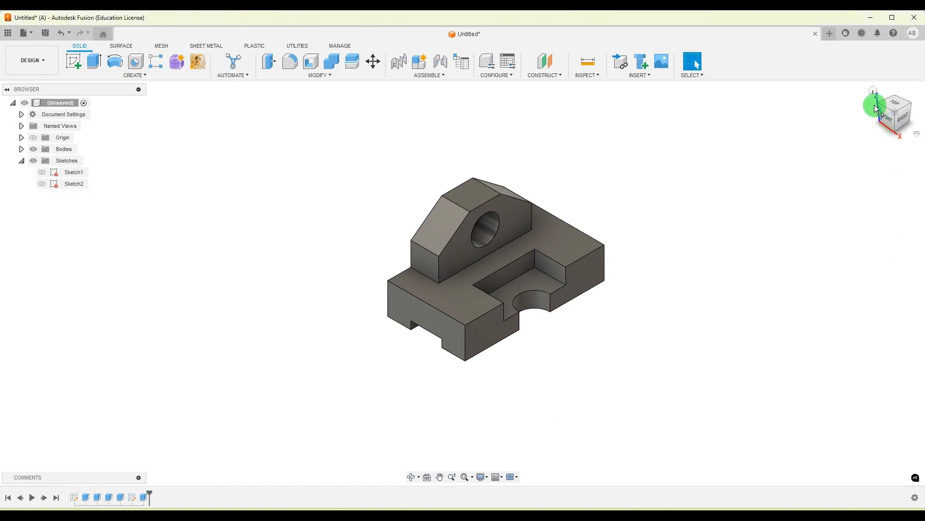
Inspect the finished bracket from the home view.
click(872, 92)
scroll(135, 288, down, 1)
scroll(134, 288, up, 1)
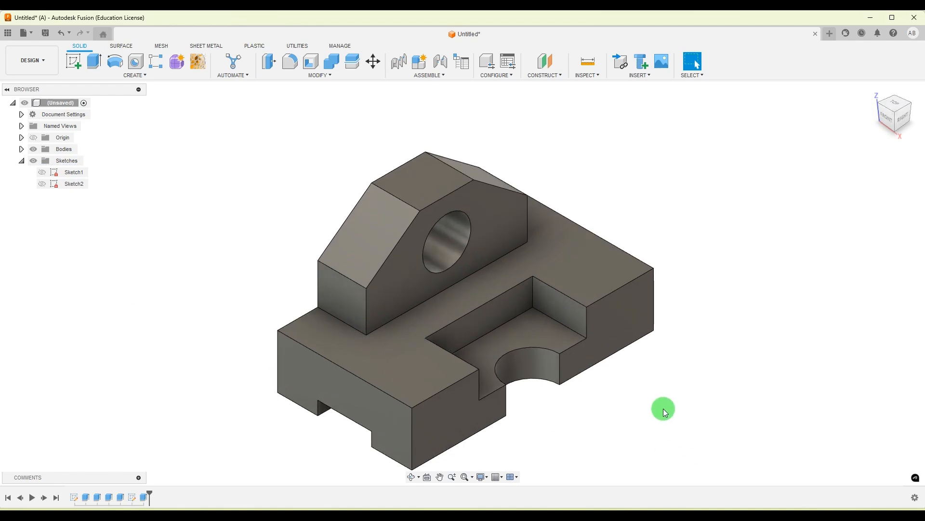
scroll(664, 409, up, 2)
scroll(157, 323, down, 1)
scroll(158, 323, down, 2)
scroll(467, 423, up, 1)
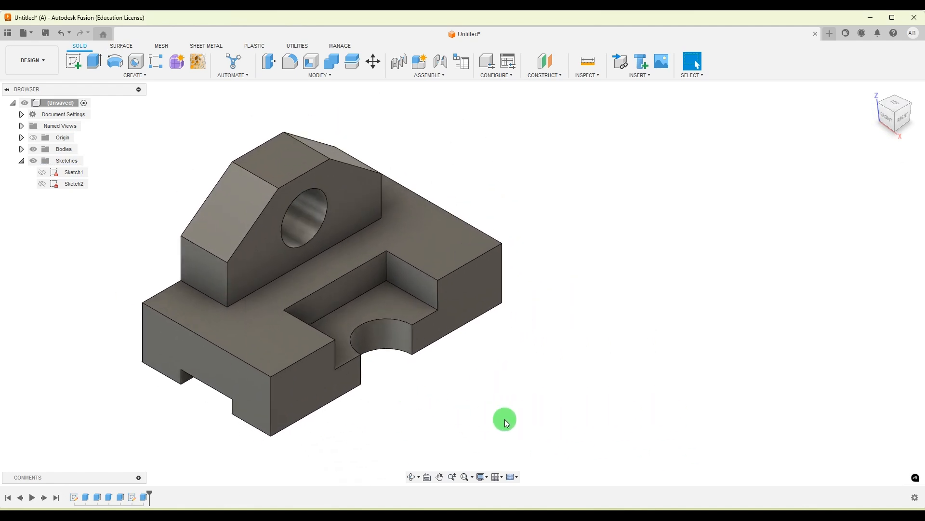
Show the 183.jpg reference drawing in a smaller window beside the model and compare the two.
key(alt+Tab)
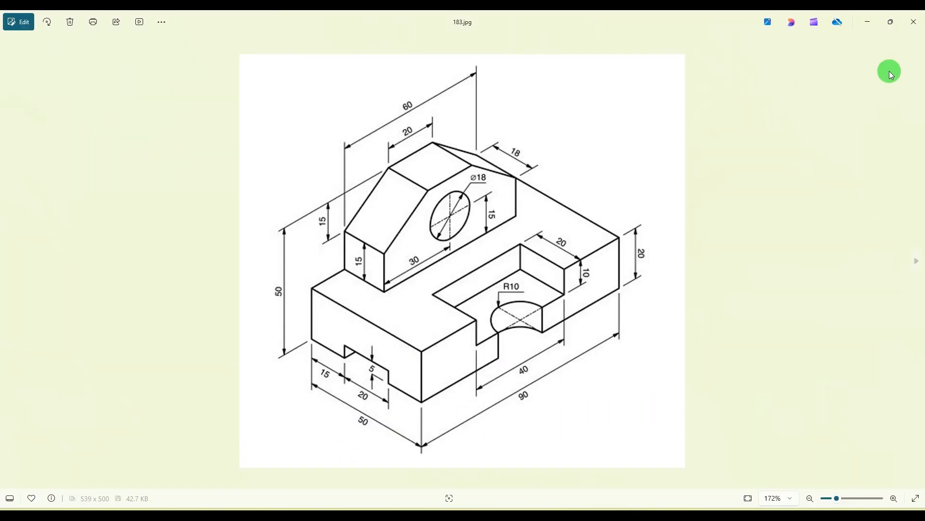
click(892, 20)
scroll(296, 250, down, 2)
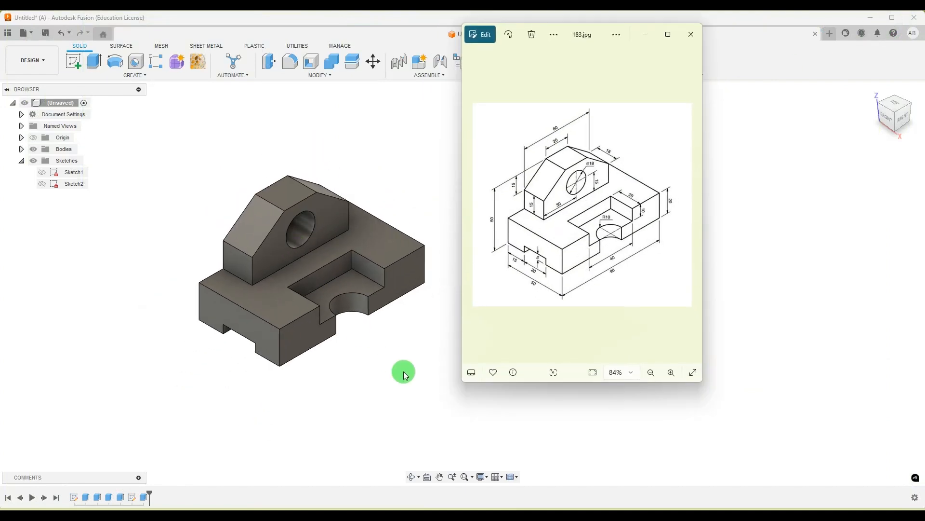
scroll(402, 372, up, 2)
scroll(339, 297, up, 1)
scroll(384, 344, down, 1)
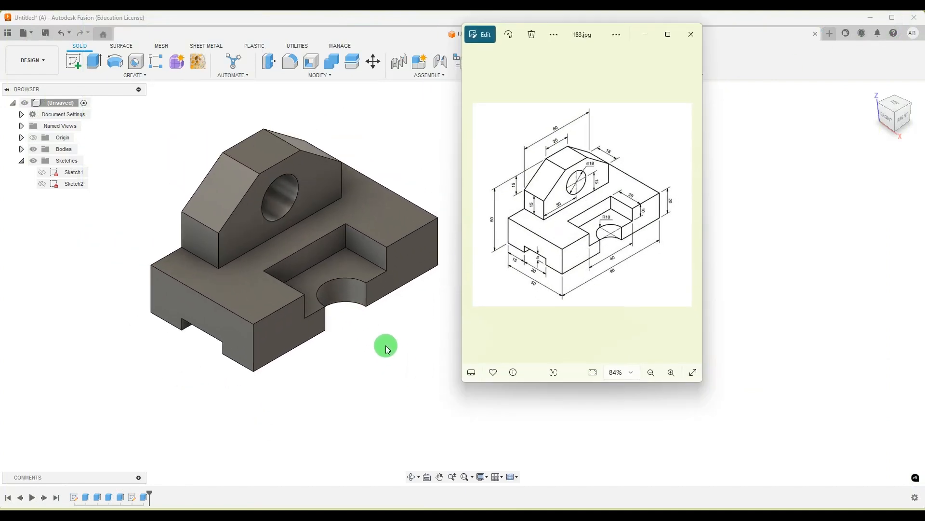